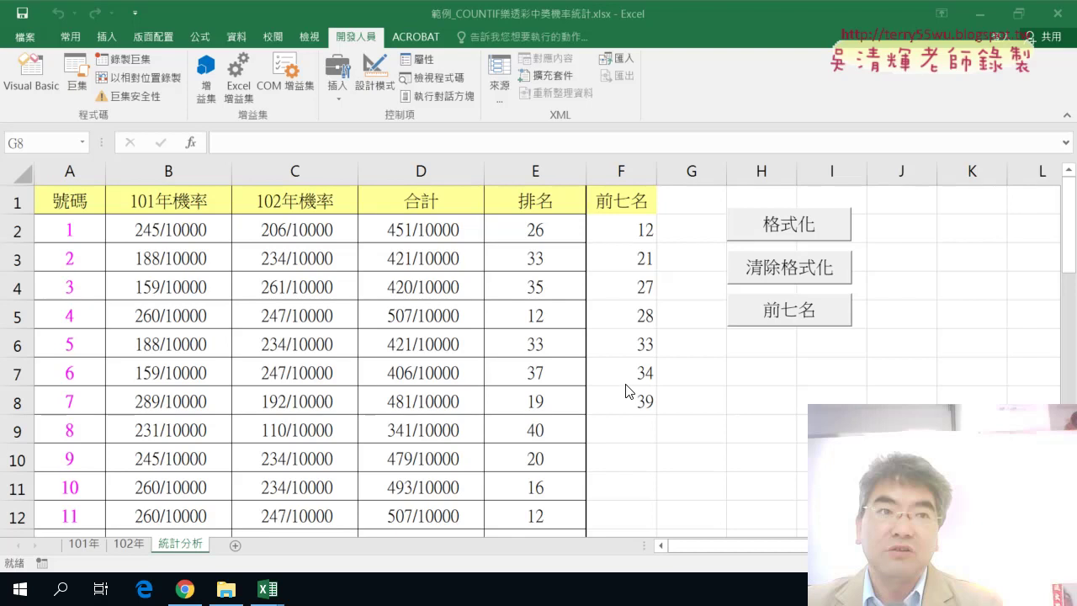
# Step: Review the COUNTIF, sum and ranking formulas in B2–E2, then open the Visual Basic editor
pyautogui.moveTo(156, 225); pyautogui.dragTo(503, 510)
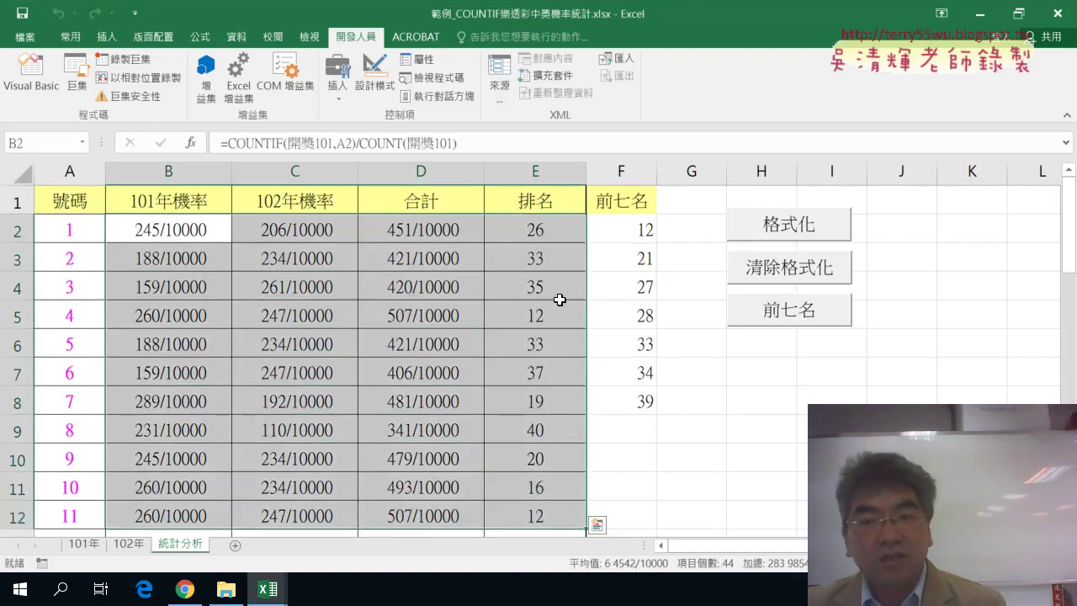
pyautogui.click(172, 230)
pyautogui.click(311, 234)
pyautogui.click(402, 237)
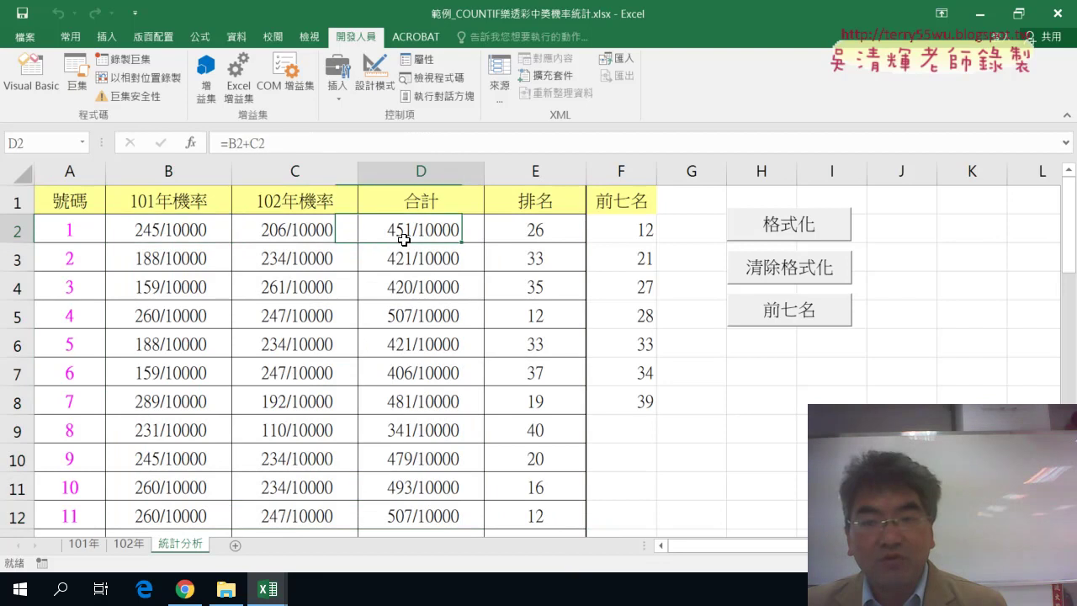
pyautogui.click(528, 235)
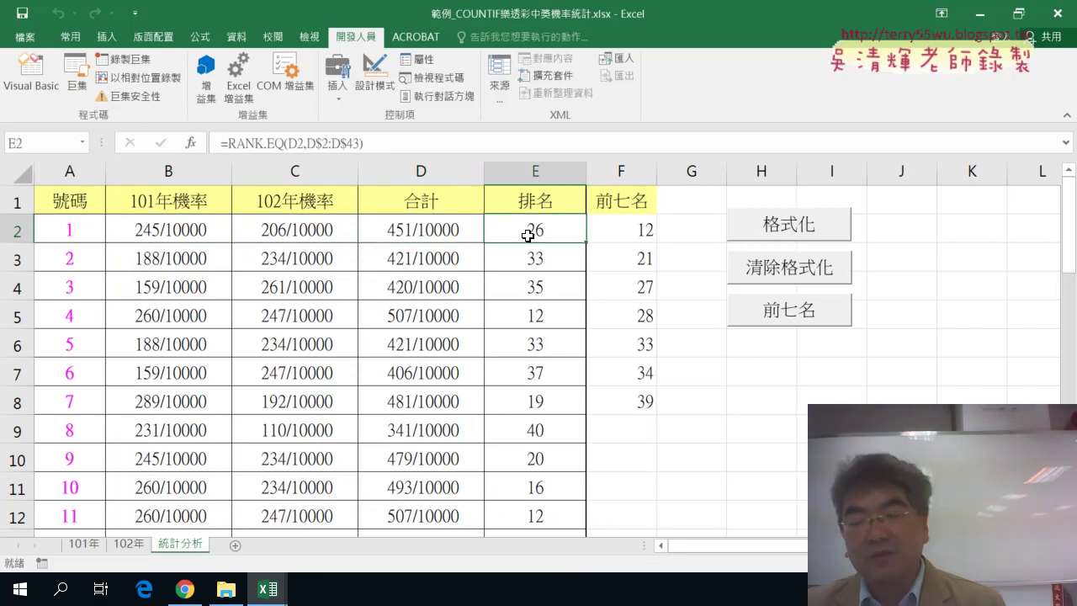
pyautogui.click(42, 86)
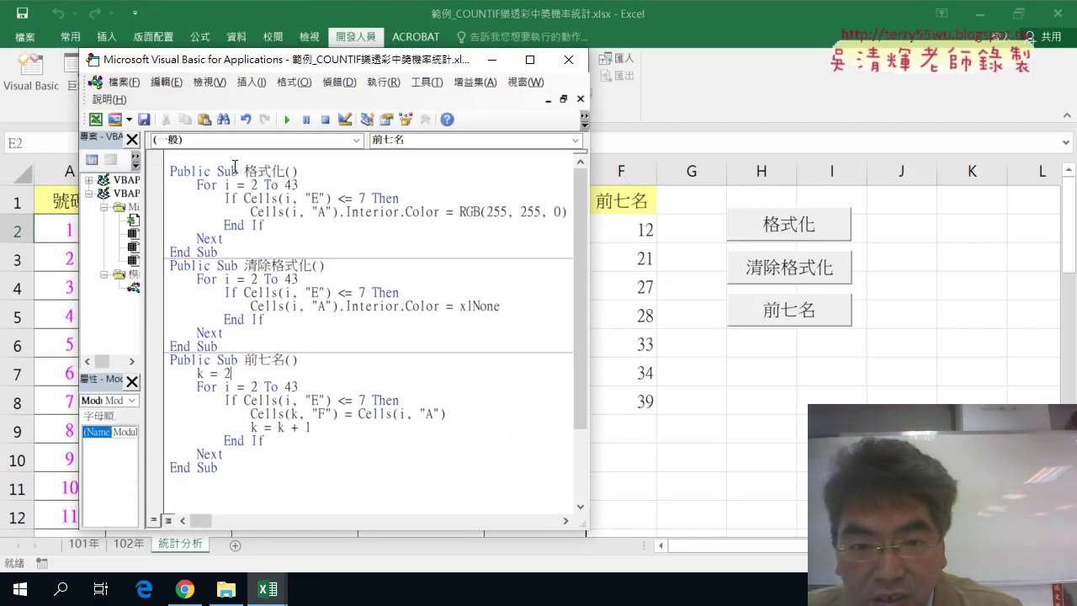
# Step: Duplicate the 格式化 procedure above the original and rename the copy 樂透彩清除
pyautogui.moveTo(171, 170); pyautogui.dragTo(236, 249)
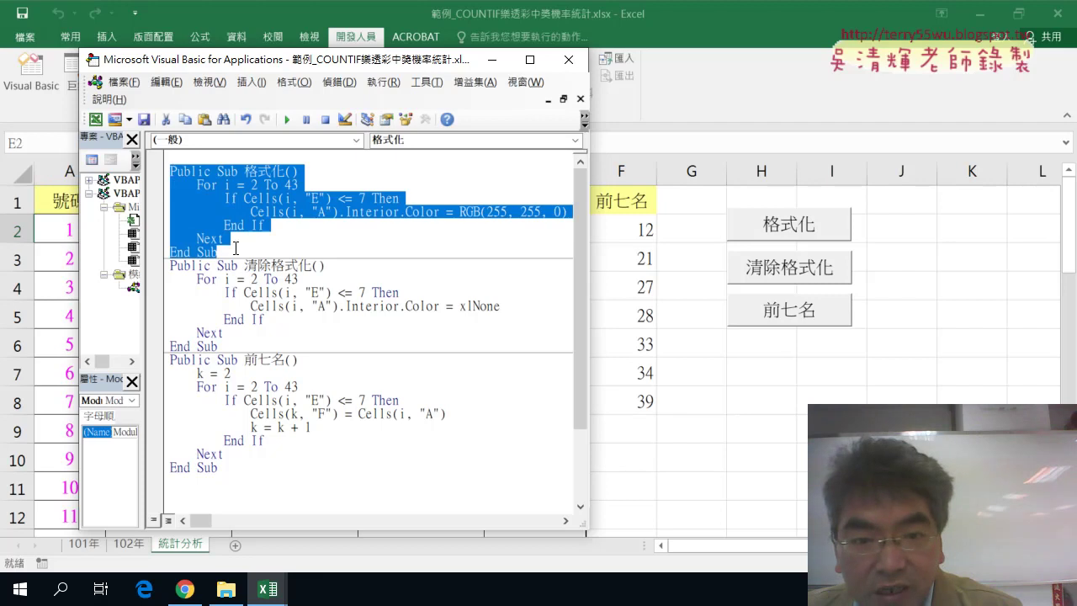
pyautogui.moveTo(200, 173)
pyautogui.mouseDown()
pyautogui.moveTo(192, 165)
pyautogui.moveTo(275, 158)
pyautogui.mouseUp()
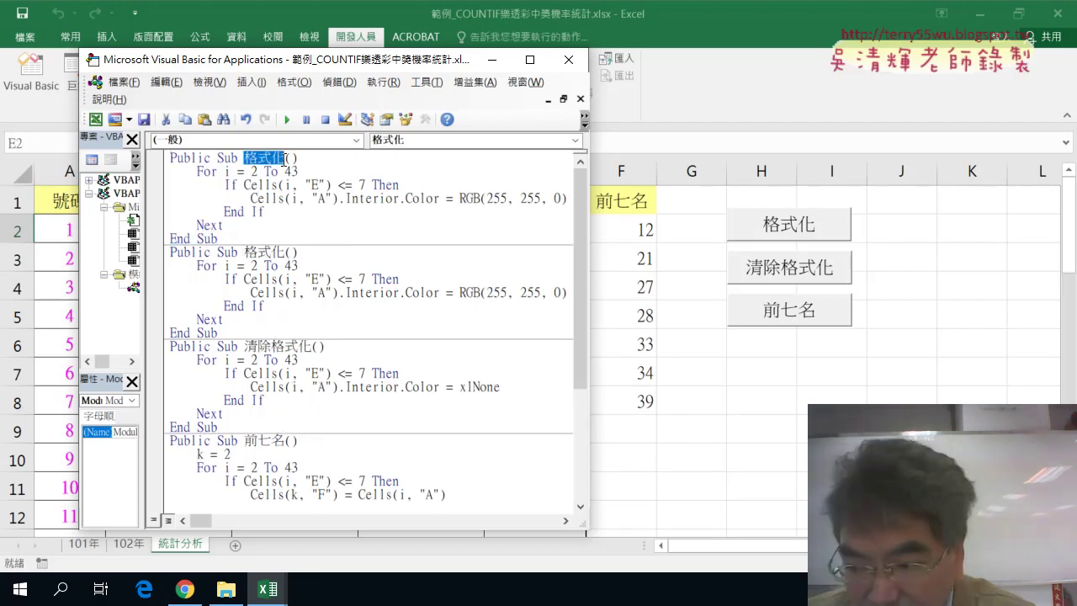
pyautogui.press('Delete')
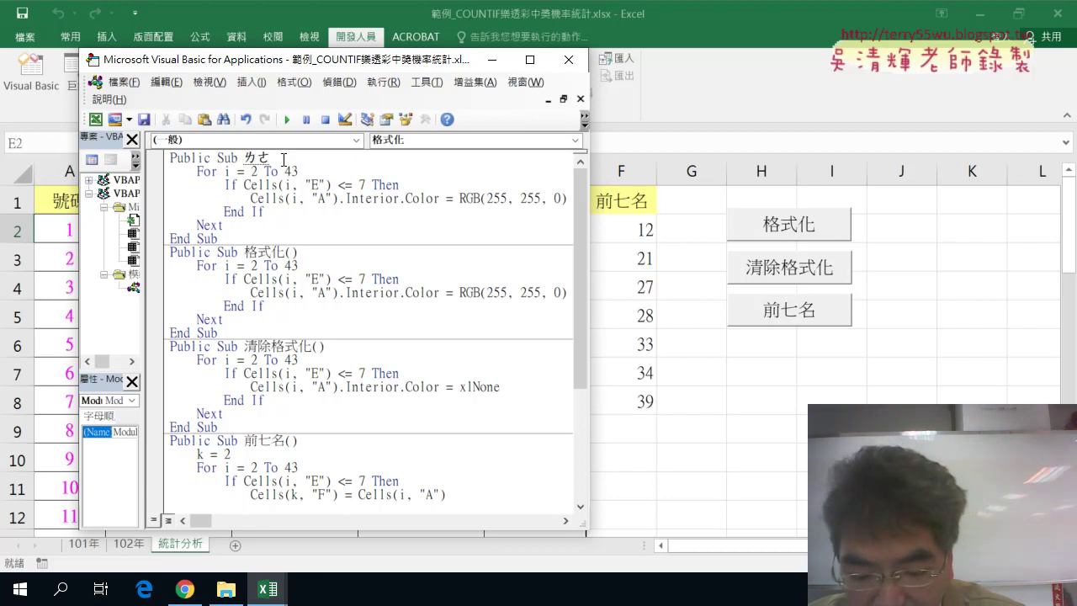
pyautogui.write('樂透')
pyautogui.write('ㄘ')
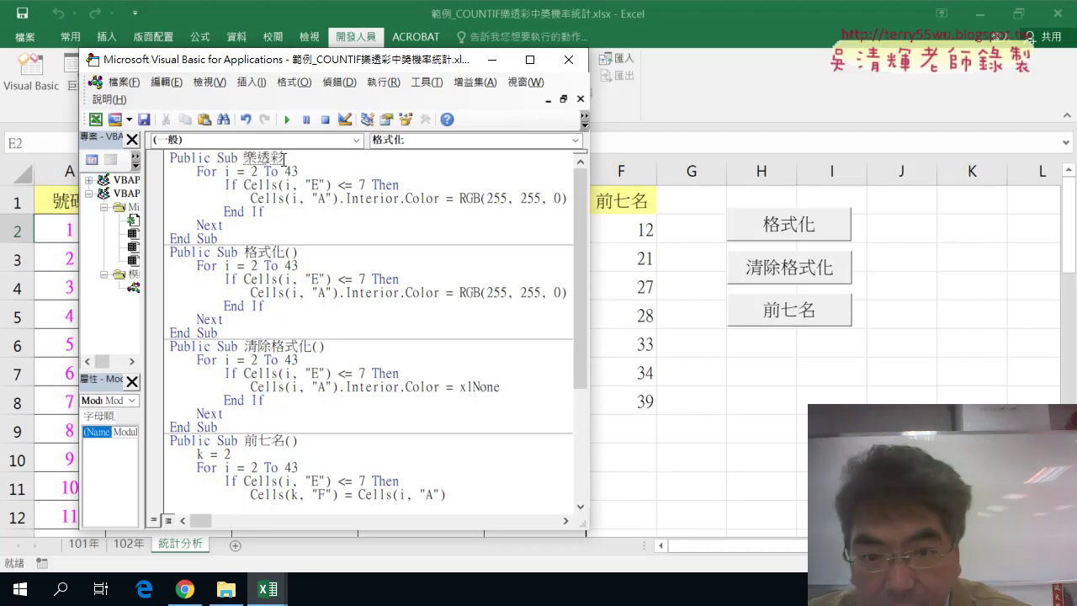
pyautogui.write('彩')
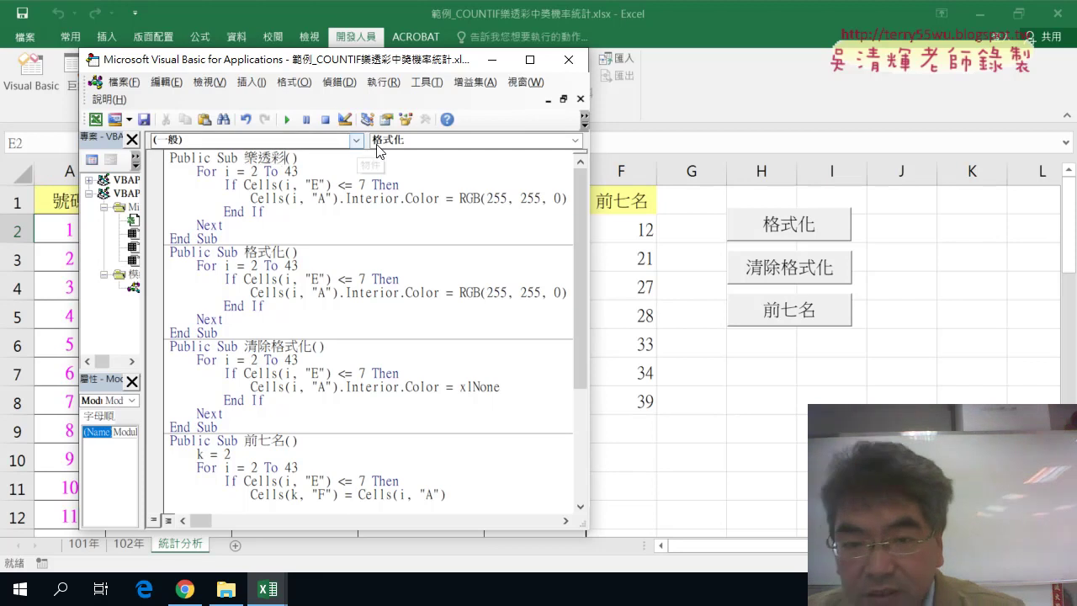
pyautogui.moveTo(388, 68); pyautogui.dragTo(547, 68)
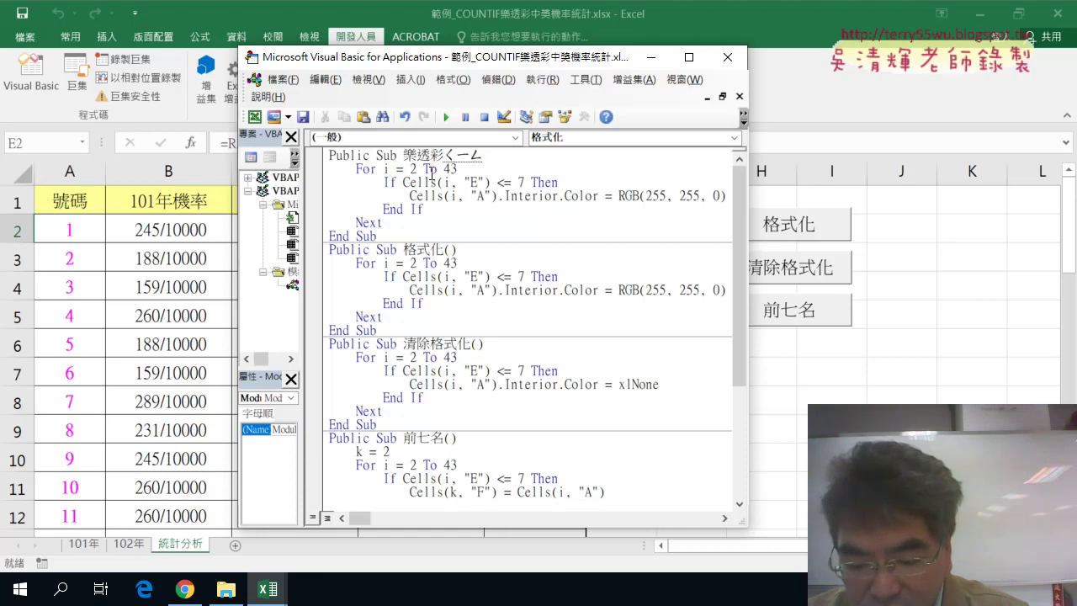
pyautogui.write('清除(')
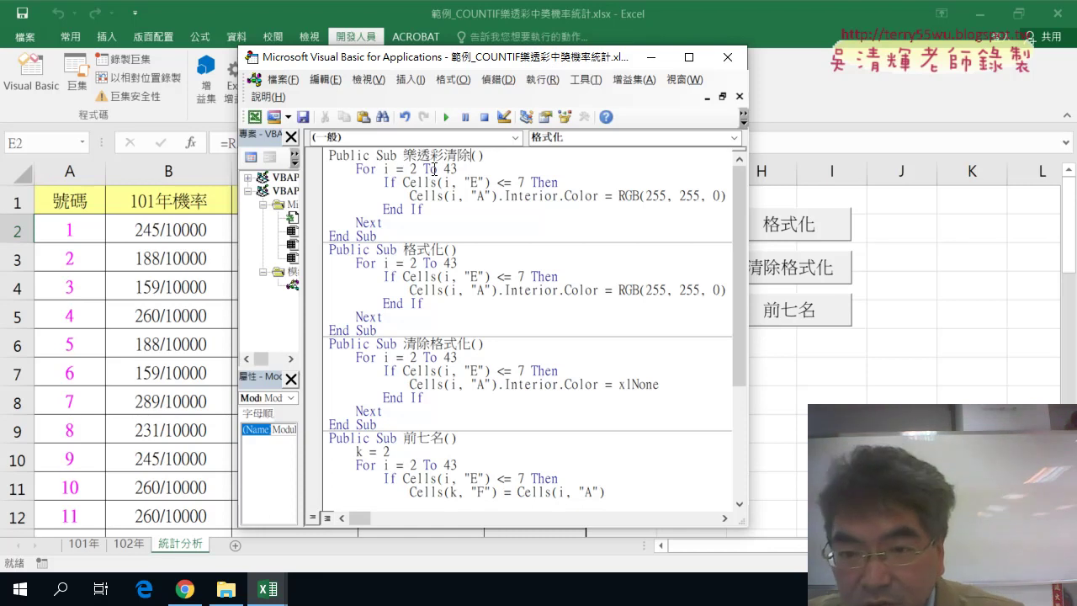
pyautogui.moveTo(457, 172); pyautogui.dragTo(410, 172)
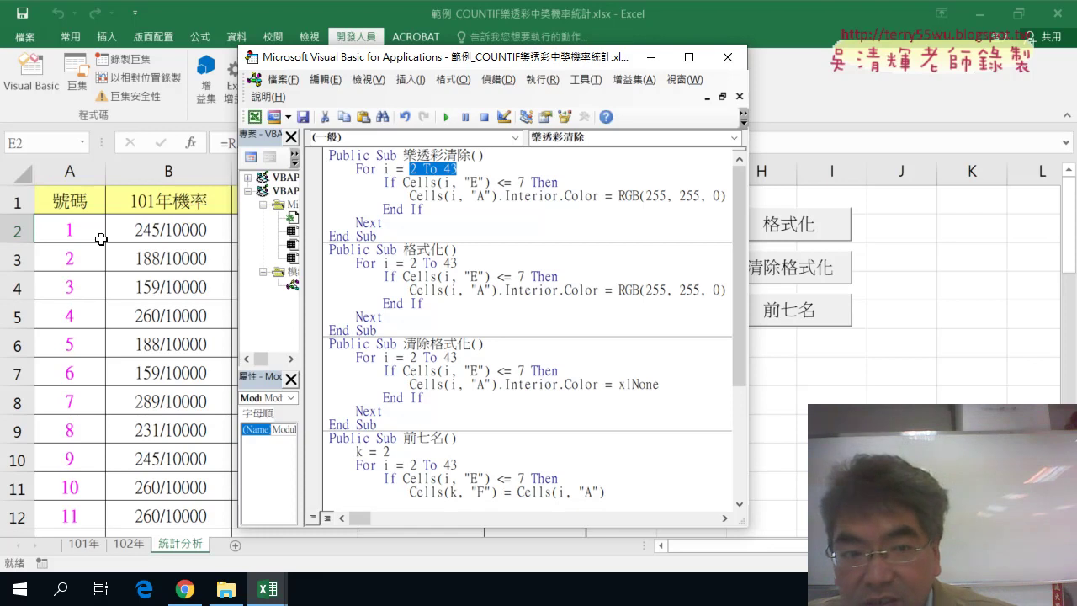
# Step: Remove the If condition and End If lines from the 樂透彩清除 loop
pyautogui.moveTo(408, 57); pyautogui.dragTo(636, 57)
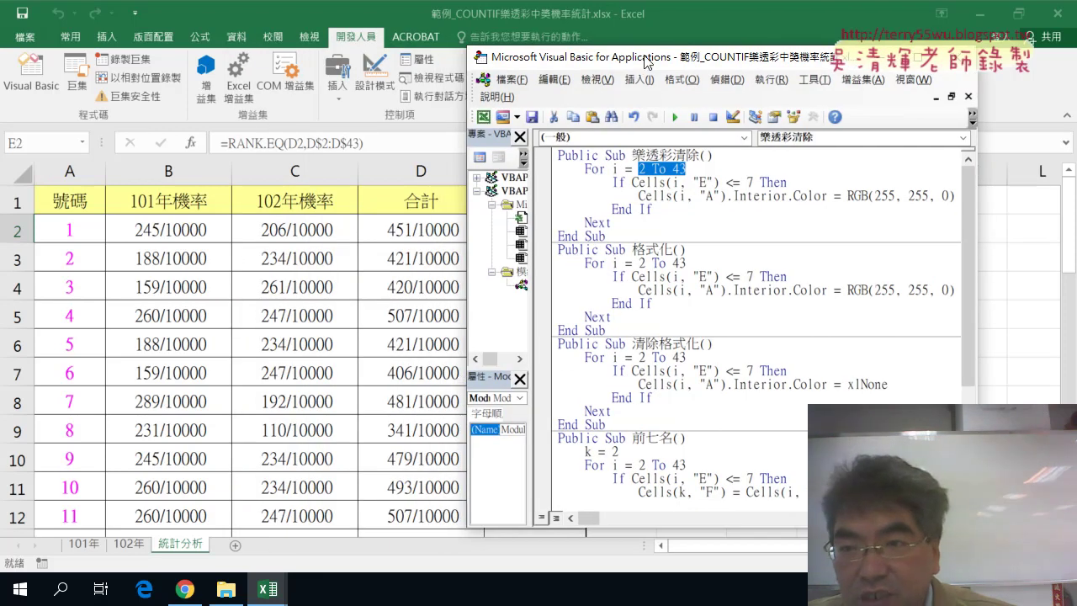
pyautogui.moveTo(644, 61); pyautogui.dragTo(500, 58)
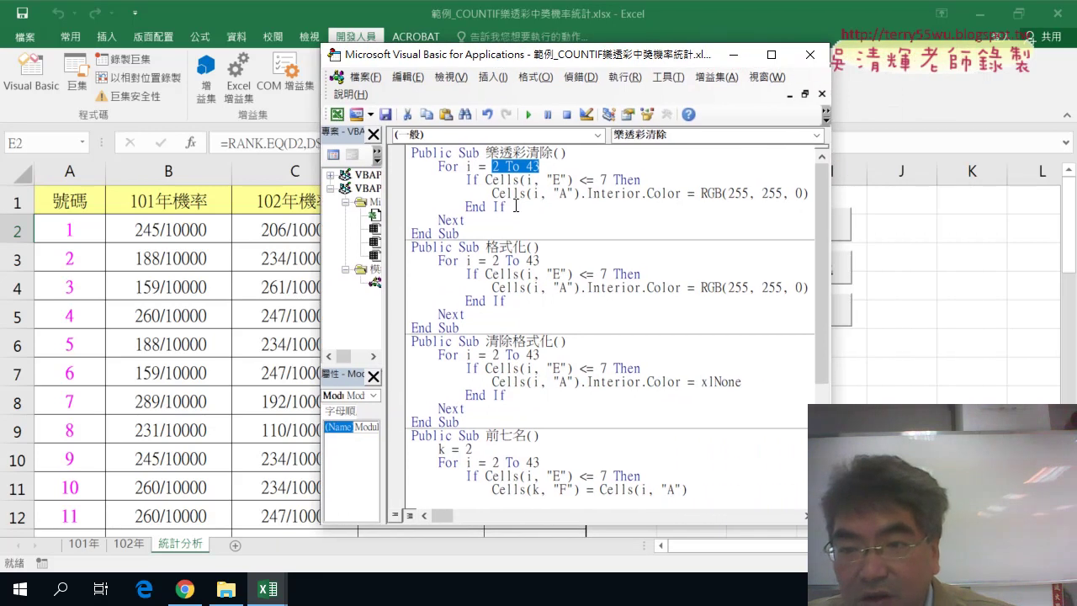
pyautogui.moveTo(515, 205); pyautogui.dragTo(411, 201)
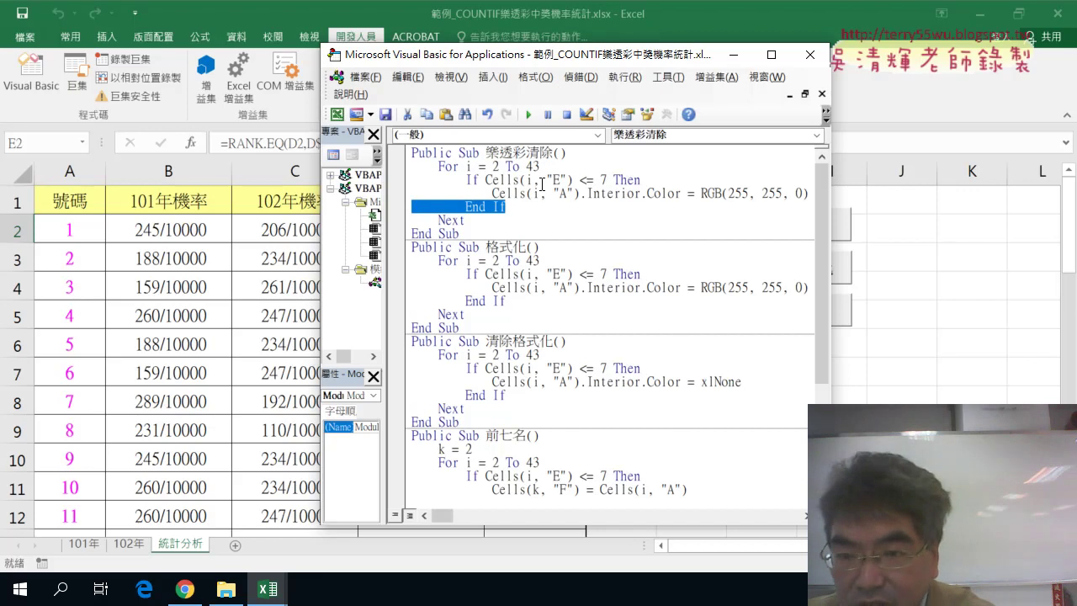
pyautogui.press('Delete')
pyautogui.moveTo(641, 180); pyautogui.dragTo(411, 181)
pyautogui.press('Delete')
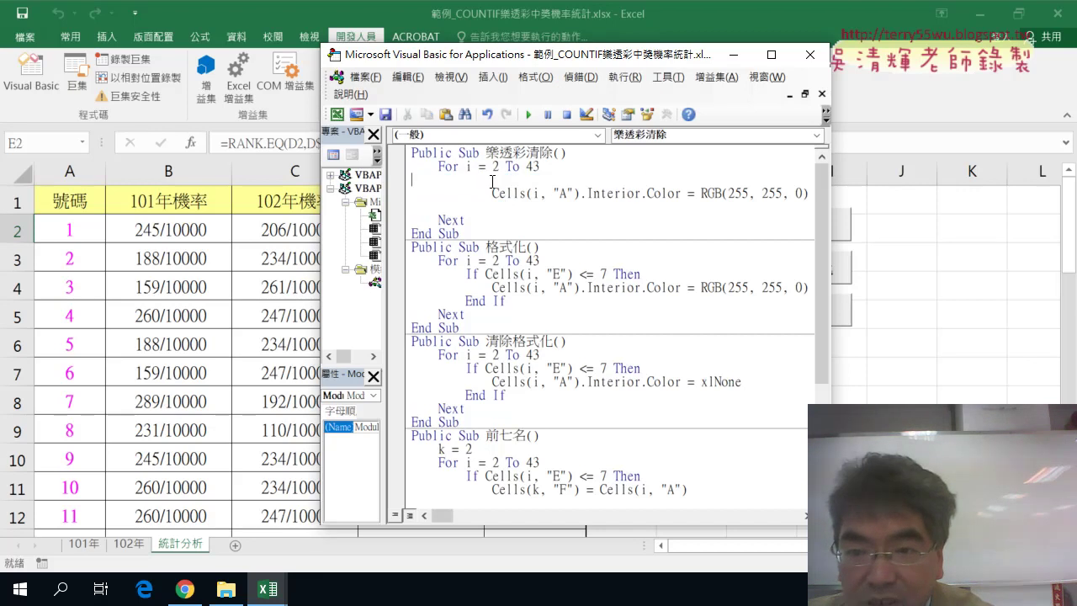
pyautogui.press('Delete')
pyautogui.press('Delete')
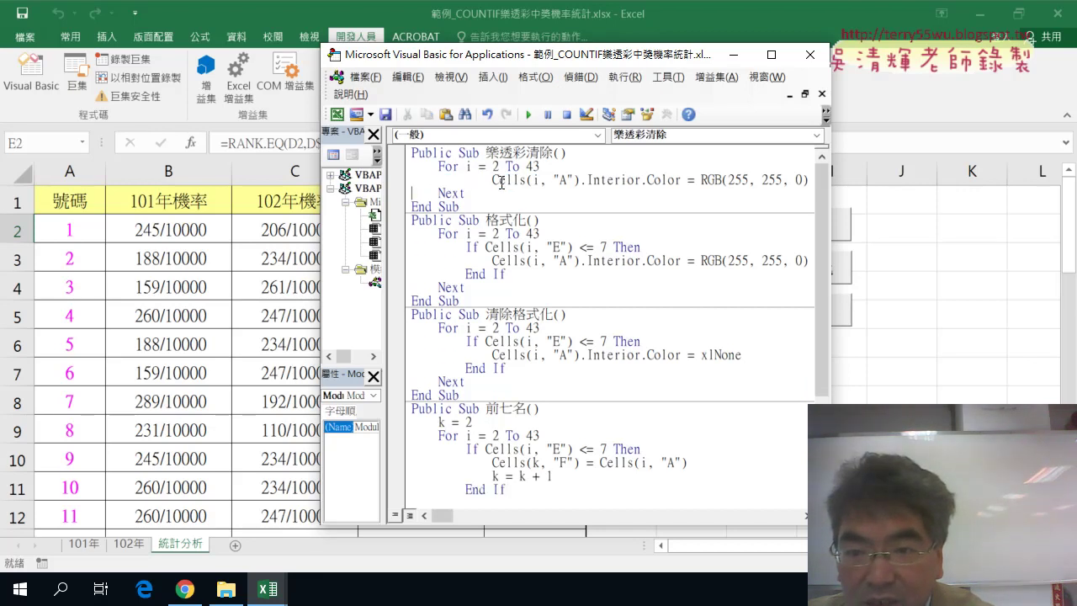
# Step: Unindent the Cells line, switch it to column "B" and make it set the cell to ""
pyautogui.moveTo(492, 181); pyautogui.dragTo(472, 180)
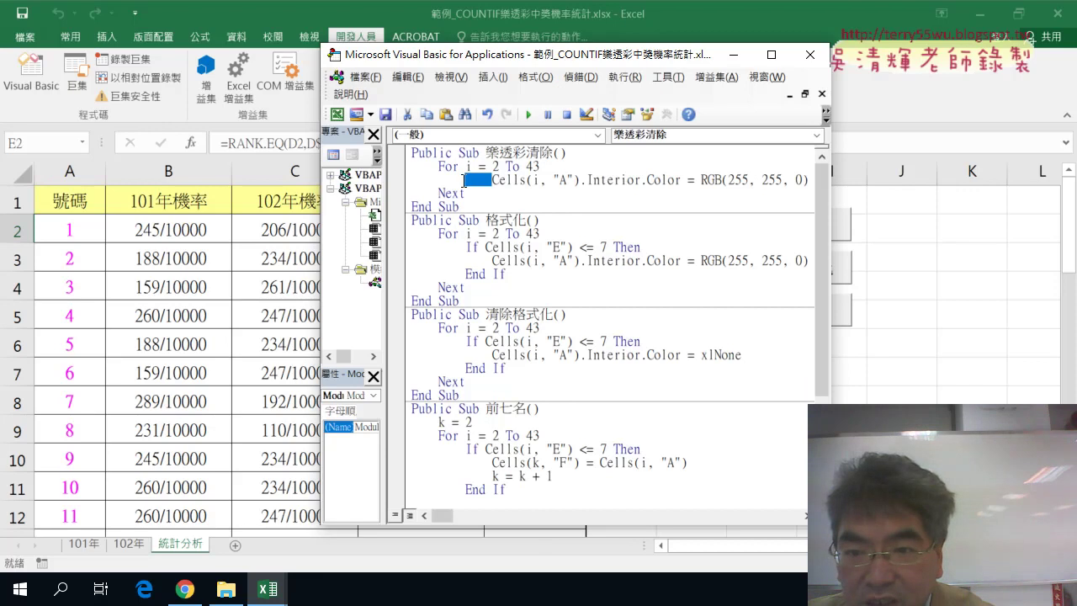
pyautogui.press('Delete')
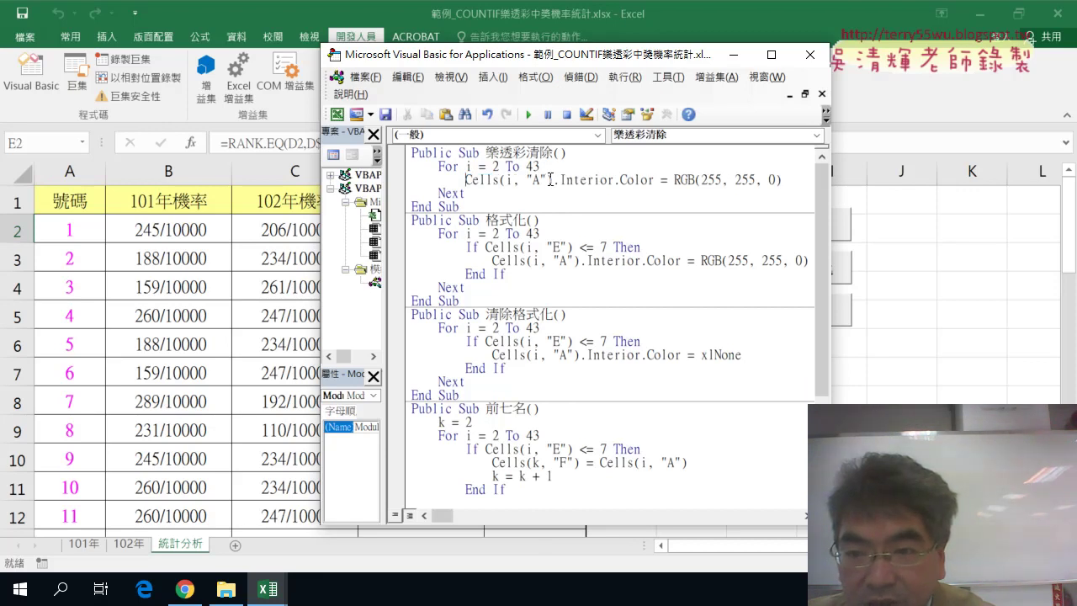
pyautogui.doubleClick(541, 180)
pyautogui.write('B')
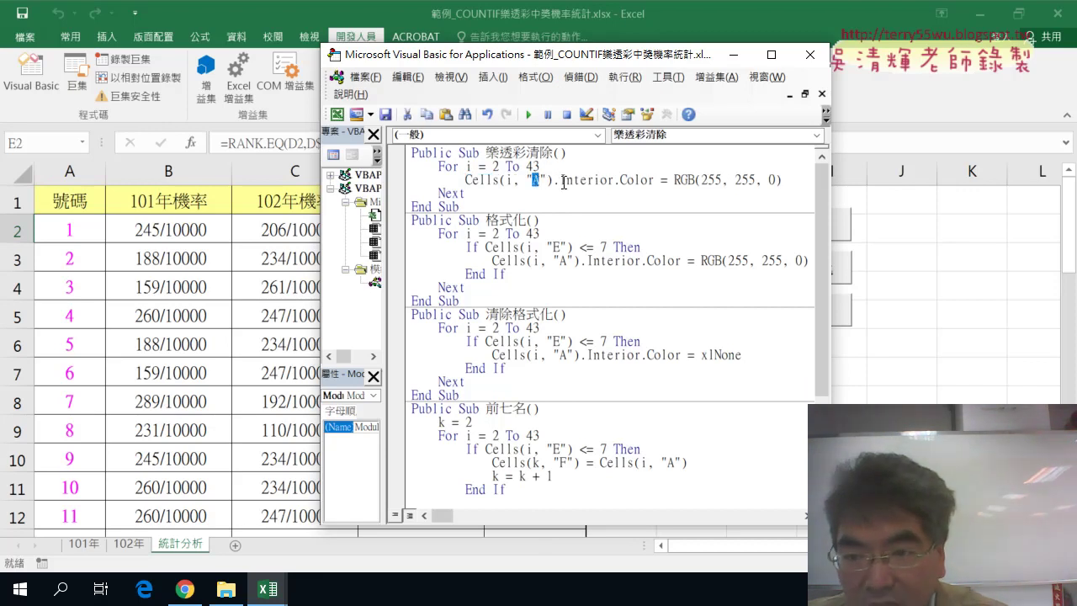
pyautogui.moveTo(552, 179); pyautogui.dragTo(779, 182)
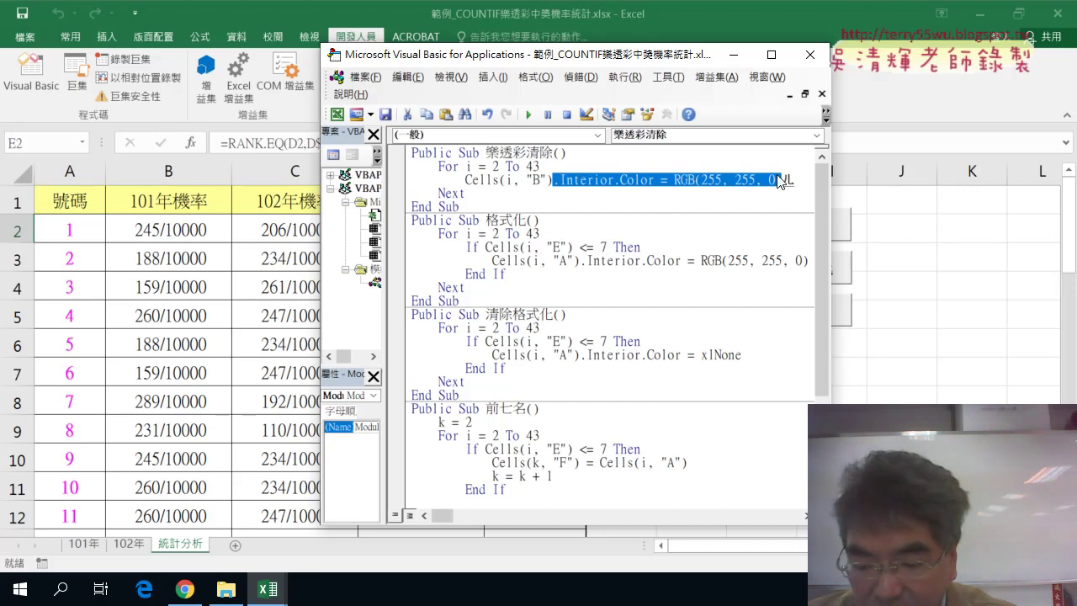
pyautogui.write('=""')
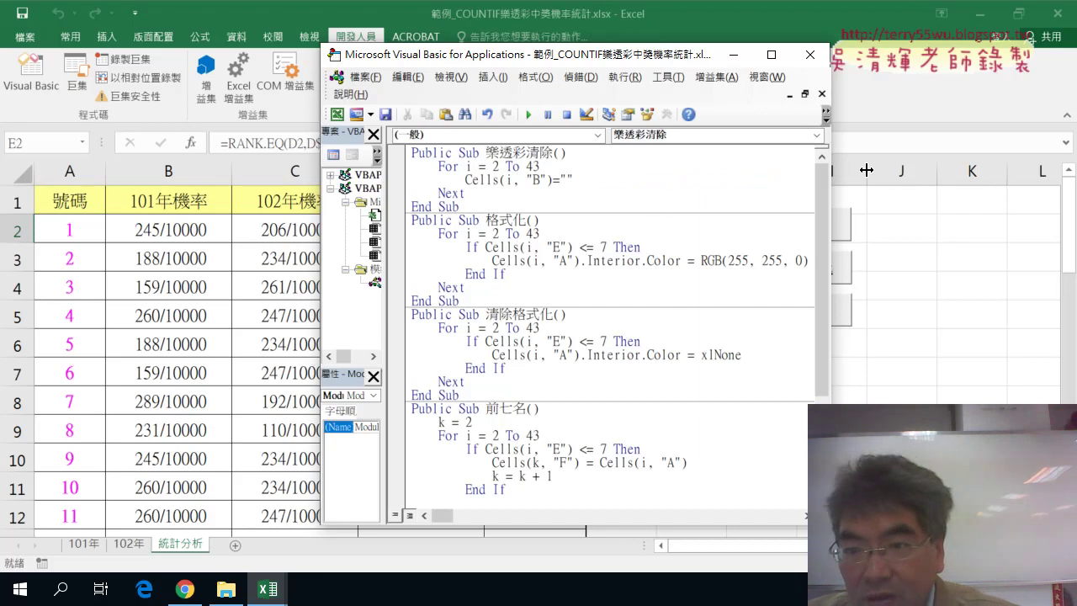
pyautogui.moveTo(573, 179); pyautogui.dragTo(465, 179)
pyautogui.hotkey('ctrl', 'c')
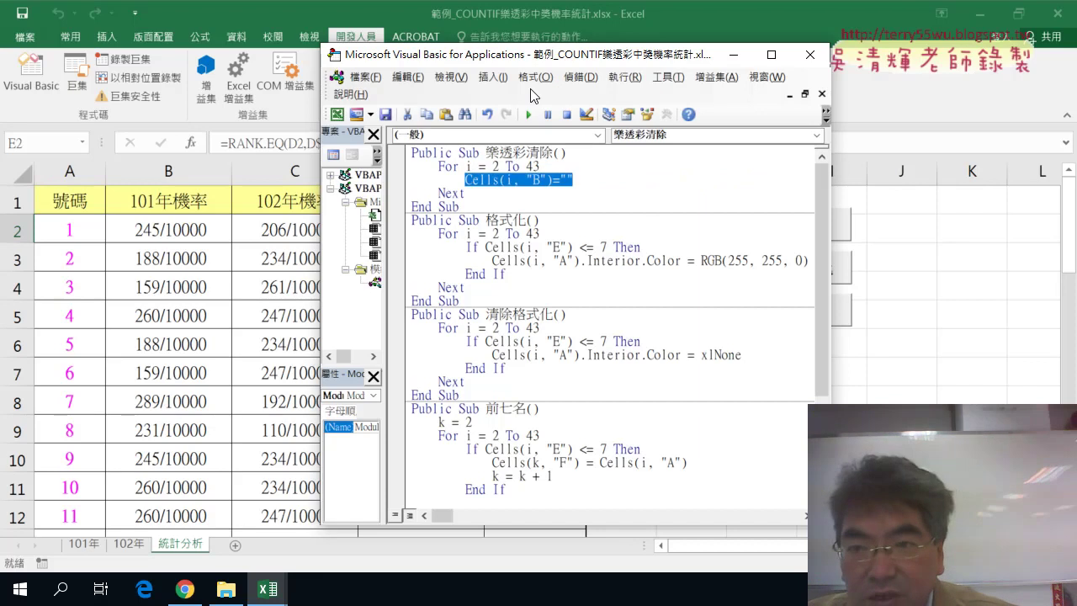
pyautogui.moveTo(542, 58); pyautogui.dragTo(690, 76)
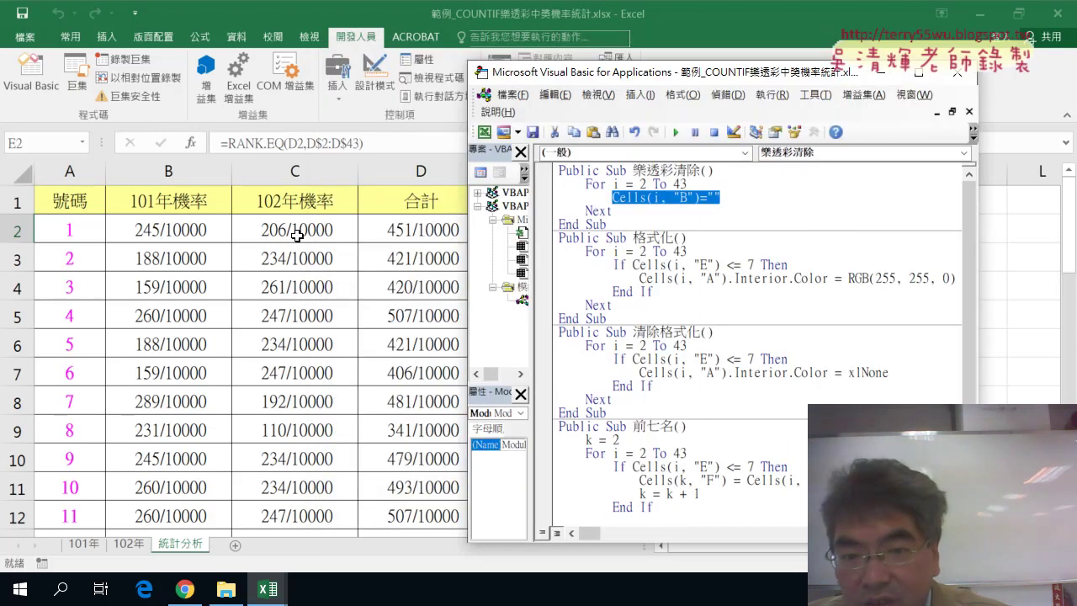
# Step: Duplicate the clearing line so the loop blanks columns B, C, D and E
pyautogui.click(738, 203)
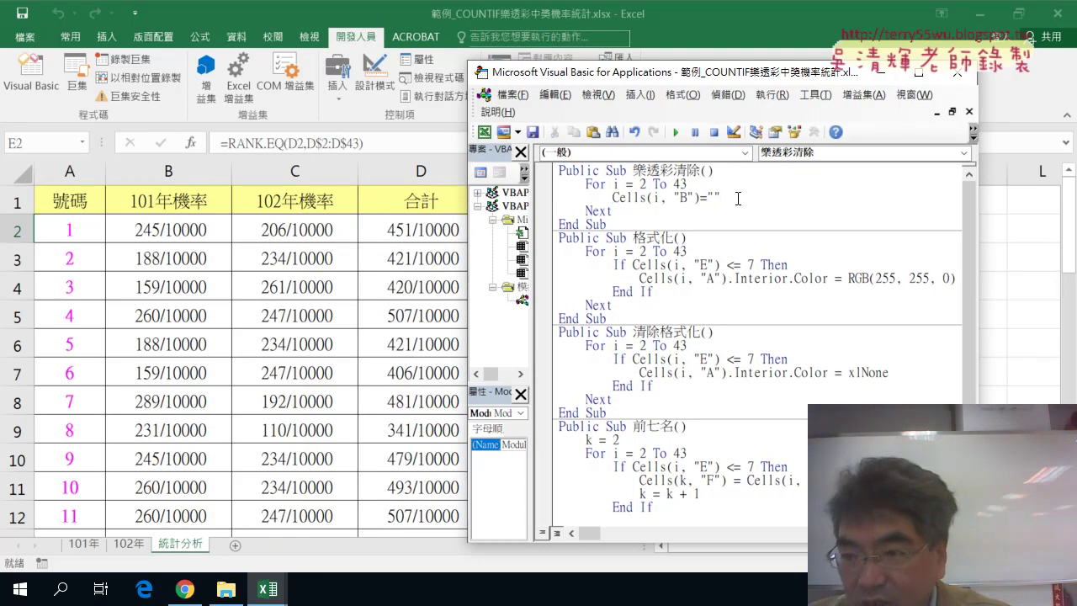
pyautogui.press('Return')
pyautogui.hotkey('ctrl', 'v')
pyautogui.hotkey('ctrl', 'v')
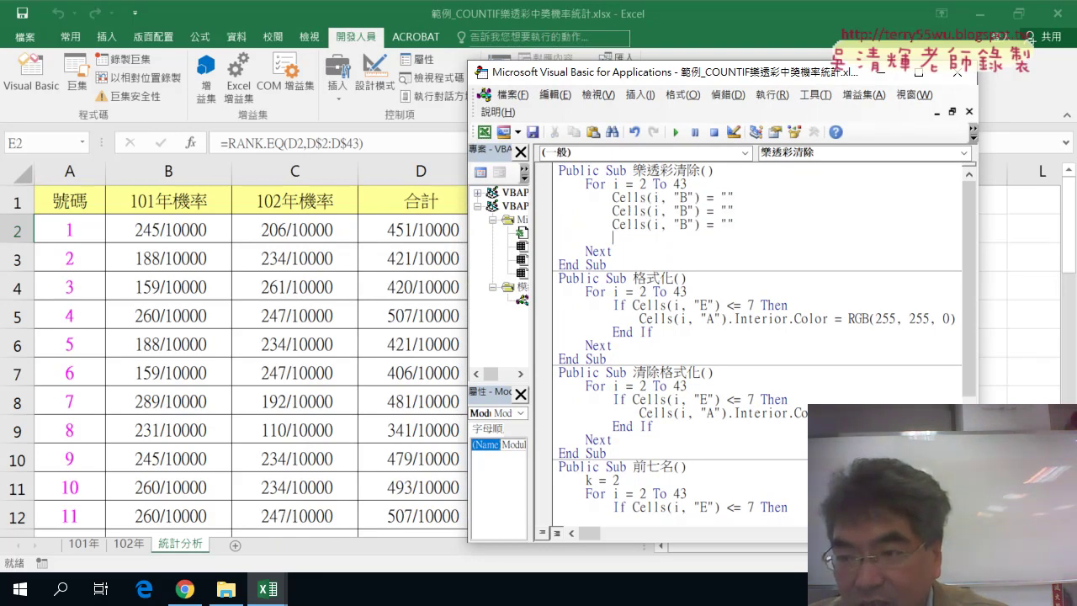
pyautogui.hotkey('ctrl', 'v')
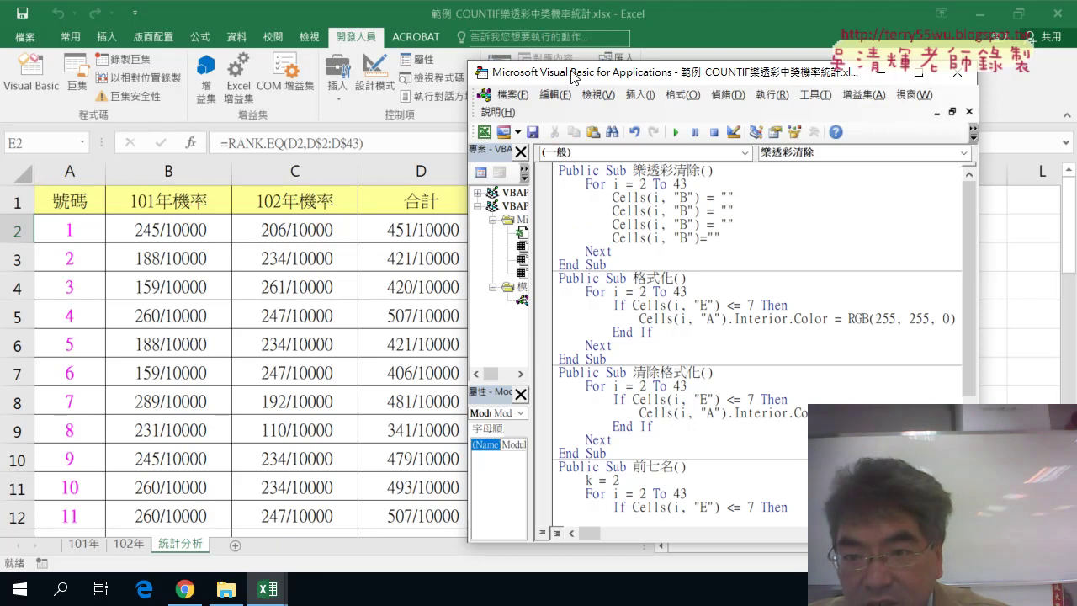
pyautogui.moveTo(572, 75)
pyautogui.mouseDown()
pyautogui.moveTo(657, 73)
pyautogui.moveTo(521, 76)
pyautogui.mouseUp()
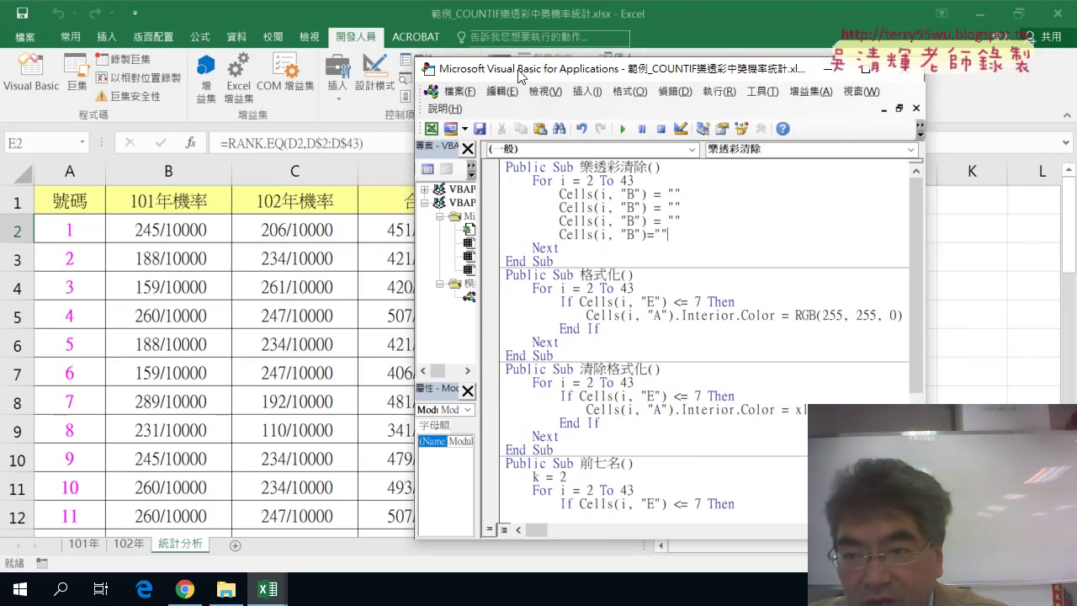
pyautogui.doubleClick(630, 207)
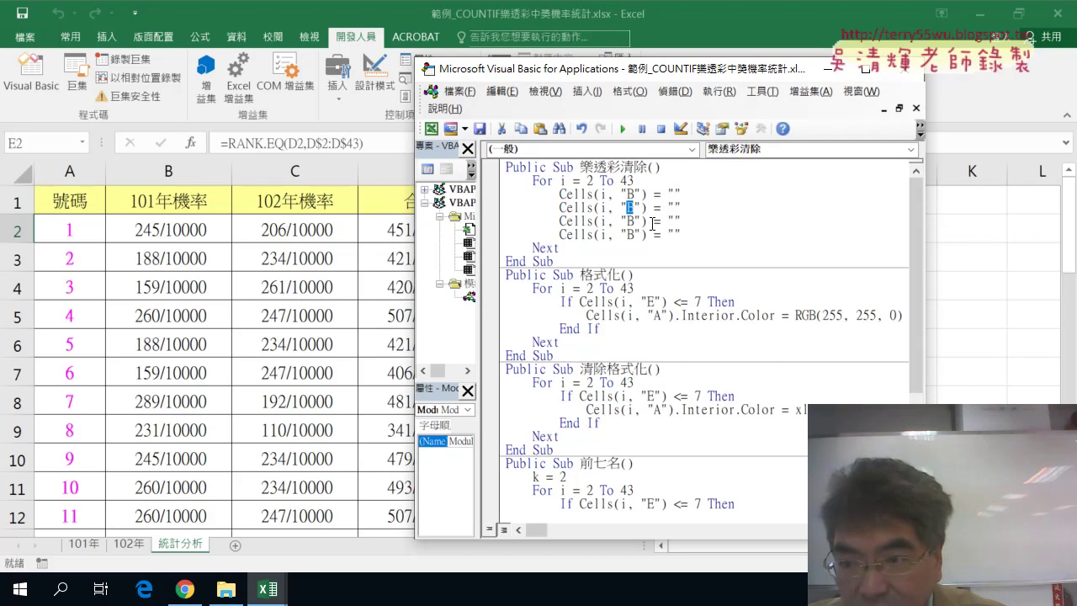
pyautogui.write('CD')
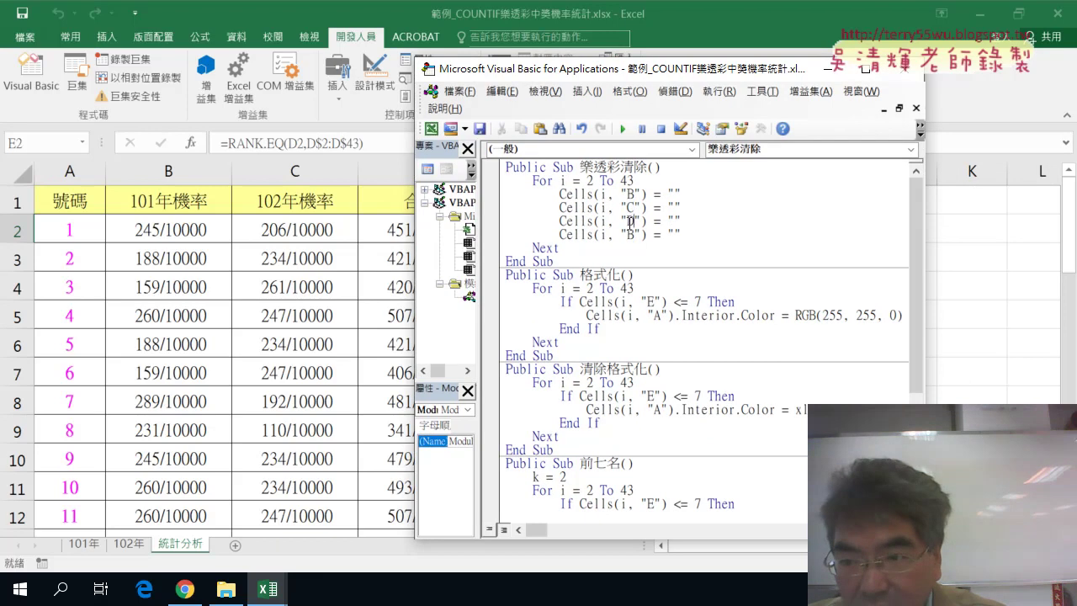
pyautogui.write('E')
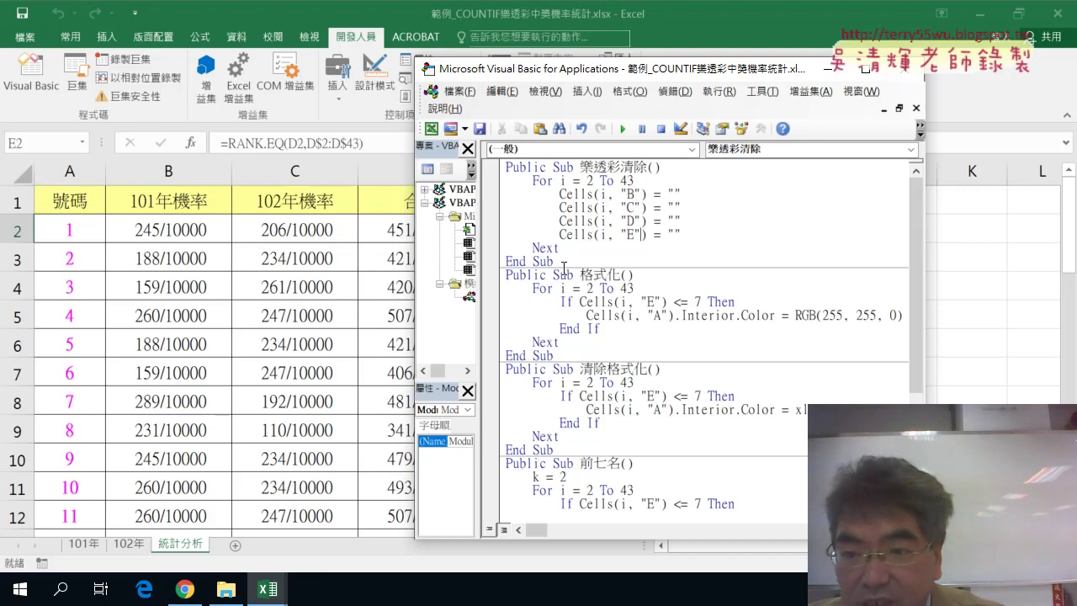
pyautogui.moveTo(563, 262); pyautogui.dragTo(505, 167)
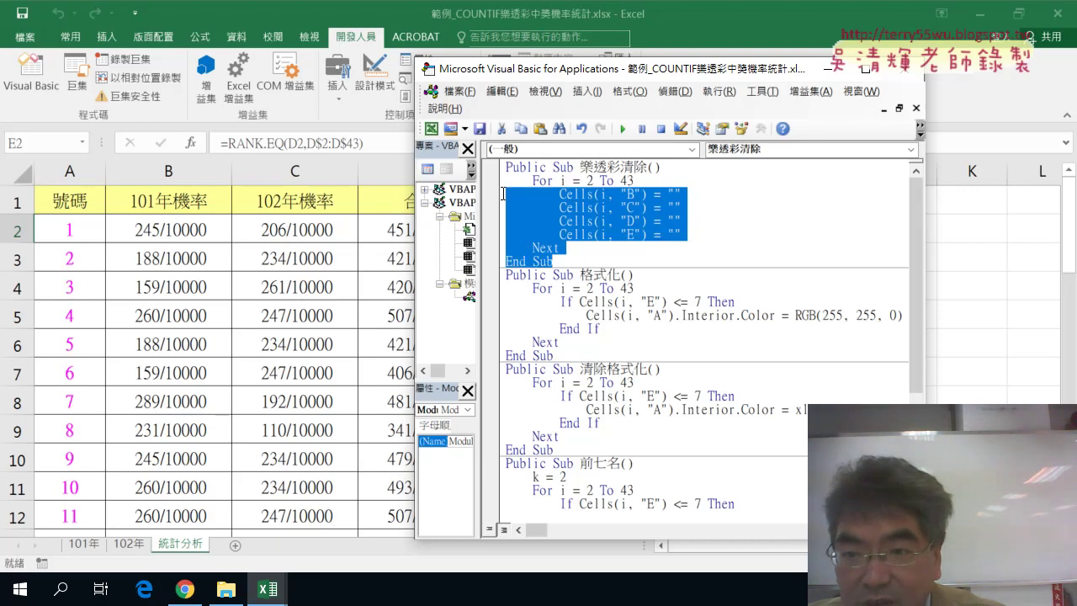
# Step: Paste a copy of 樂透彩清除 below it and rename the copy 樂透彩
pyautogui.hotkey('ctrl', 'c')
pyautogui.click(563, 261)
pyautogui.hotkey('ctrl', 'v')
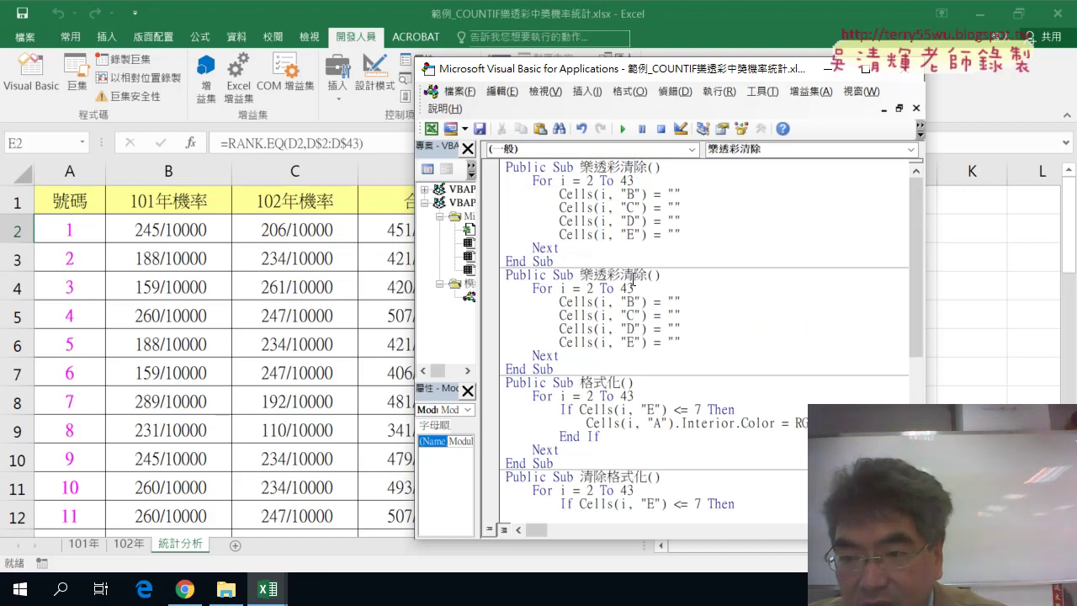
pyautogui.moveTo(633, 280); pyautogui.dragTo(606, 278)
pyautogui.press('Delete')
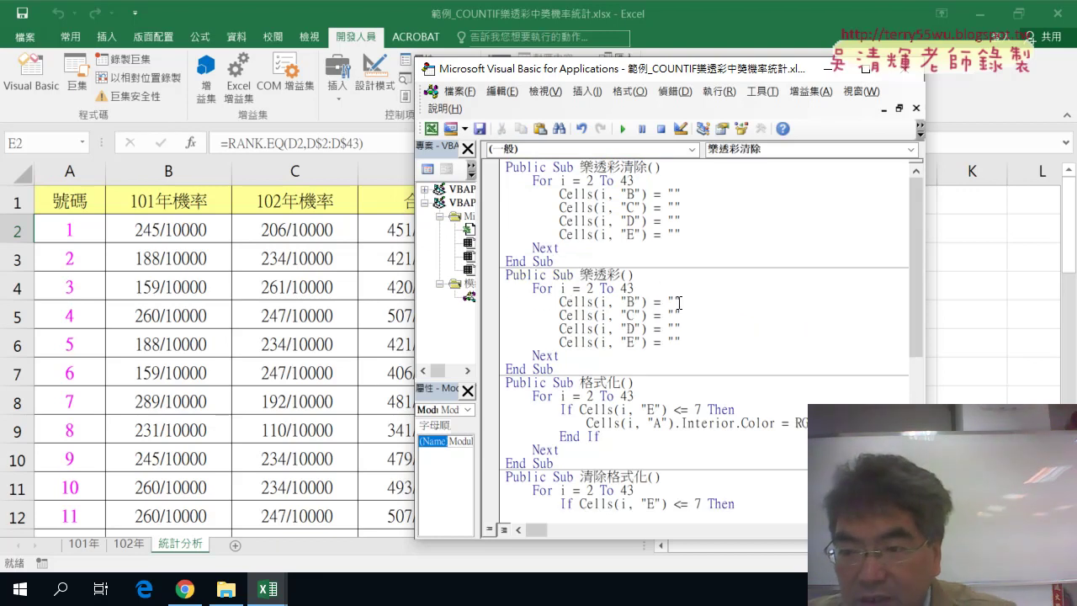
pyautogui.click(678, 303)
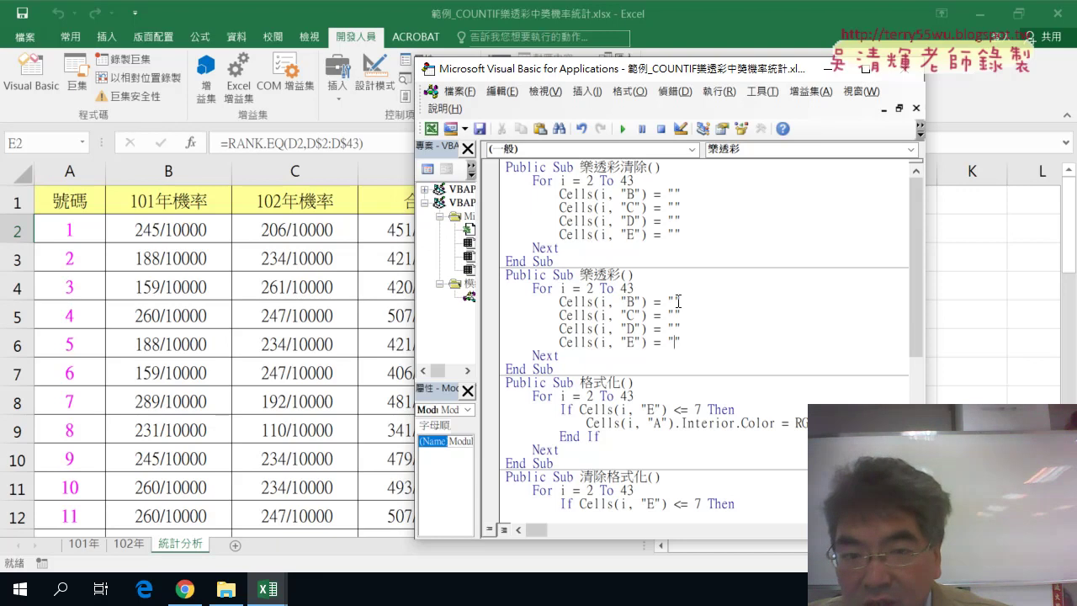
pyautogui.click(175, 228)
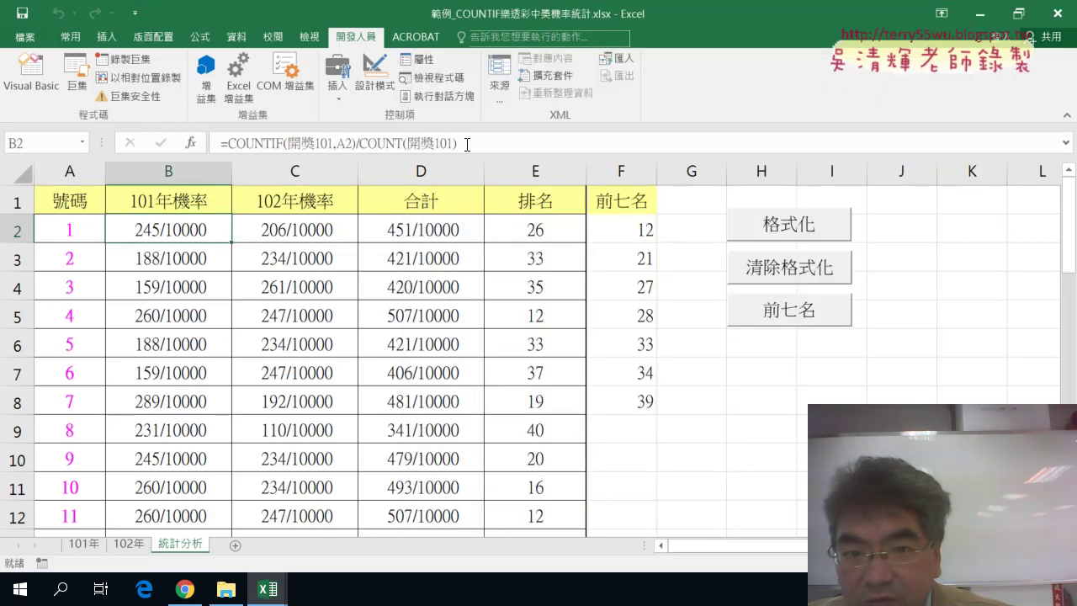
# Step: Copy B2's formula =COUNTIF(開獎101,A2)/COUNT(開獎101) from the formula bar
pyautogui.moveTo(458, 143); pyautogui.dragTo(189, 141)
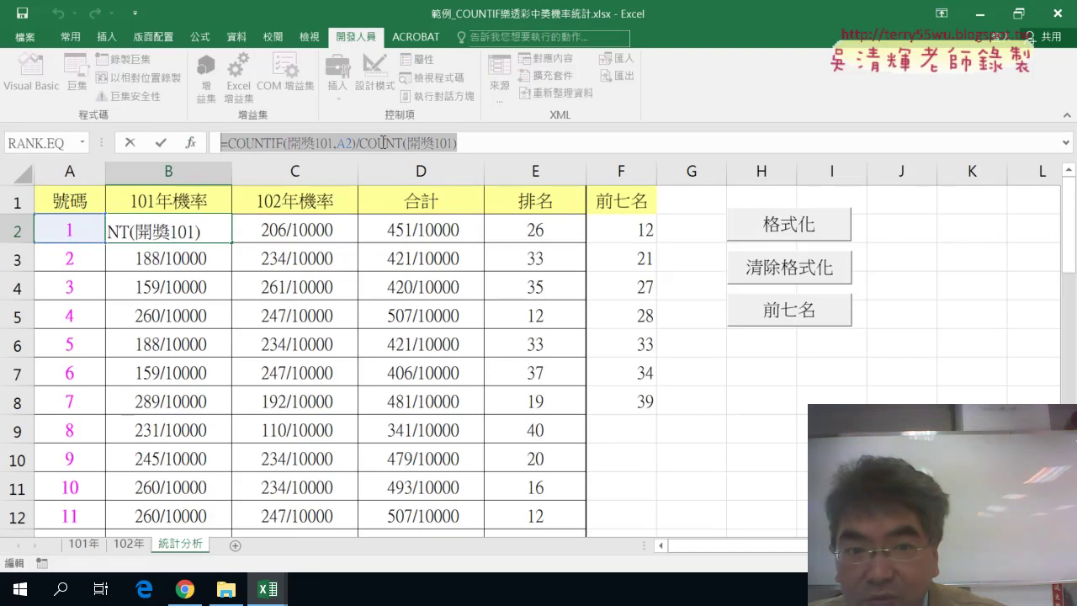
pyautogui.click(131, 143)
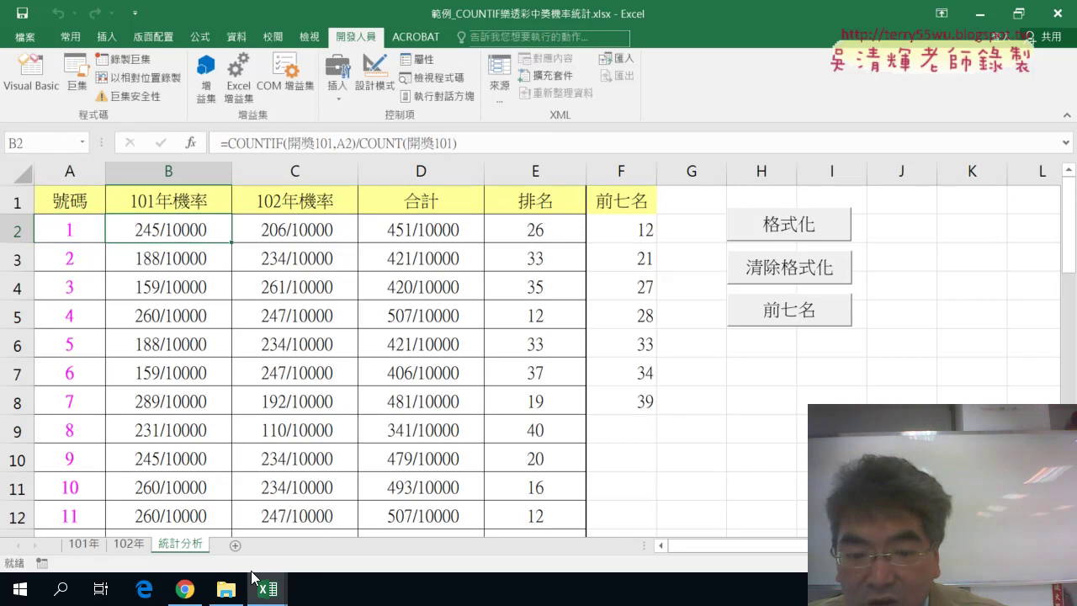
# Step: Paste the COUNTIF formula into the B and C lines, pointing column C at 開獎102
pyautogui.moveTo(268, 589)
pyautogui.click(431, 528)
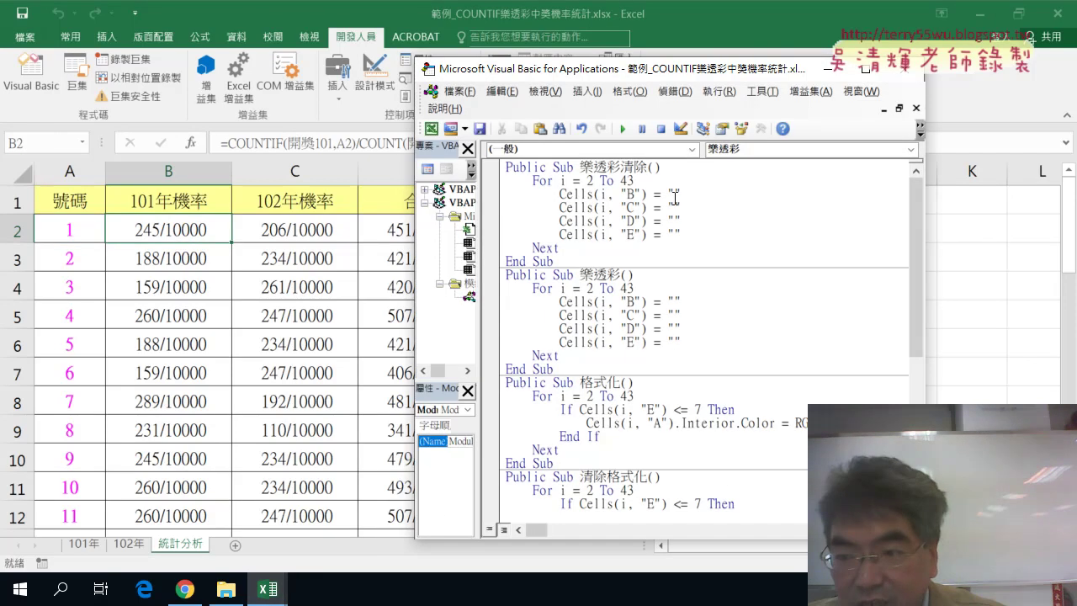
pyautogui.hotkey('ctrl', 'v')
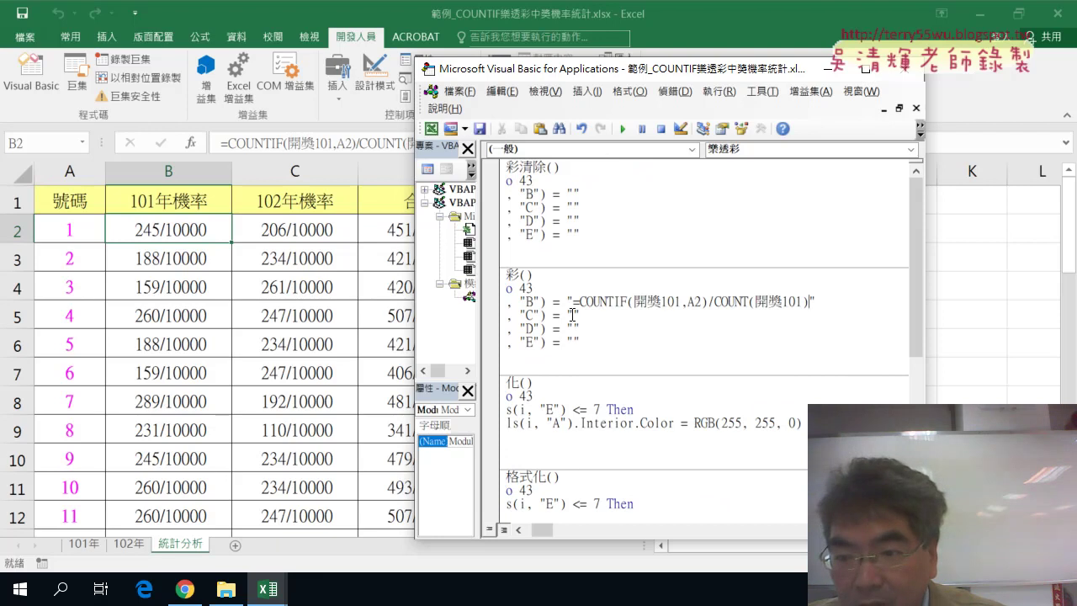
pyautogui.hotkey('ctrl', 'v')
pyautogui.click(679, 316)
pyautogui.press('BackSpace')
pyautogui.write('2,A')
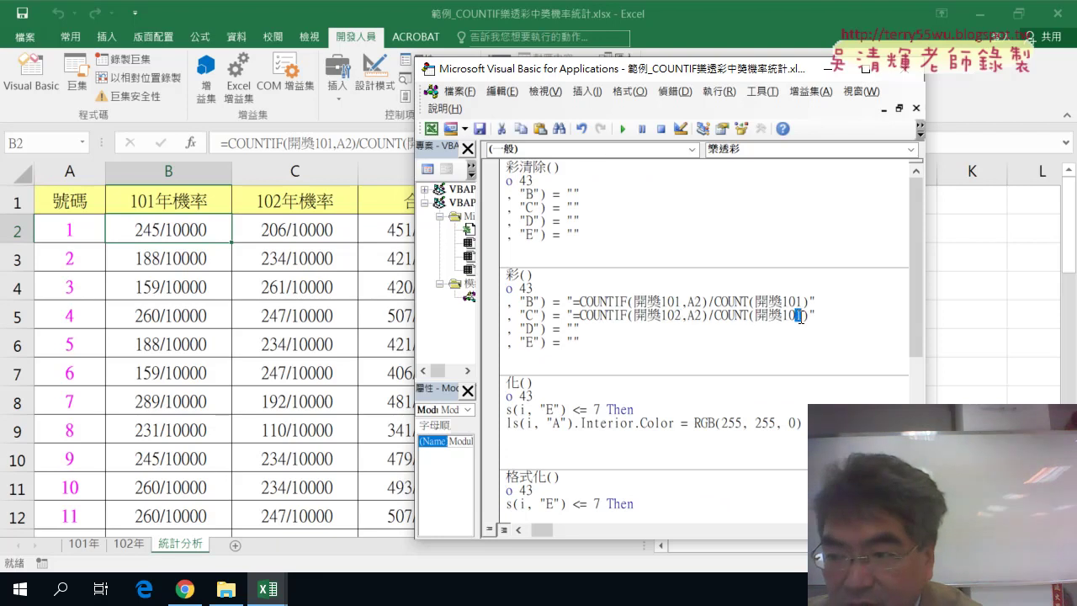
pyautogui.write('2')
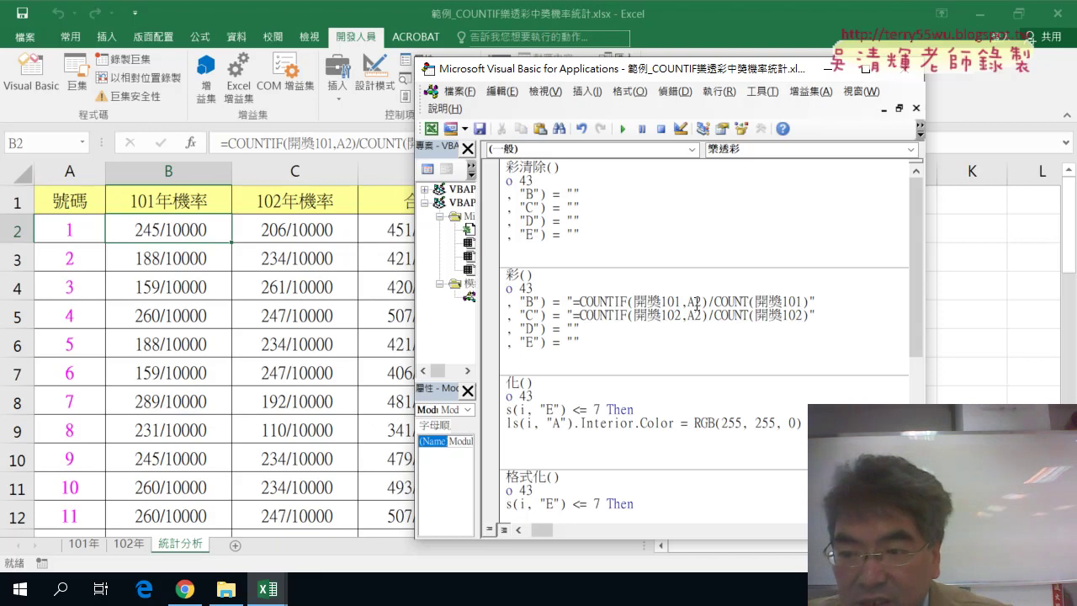
# Step: Replace the fixed A2 with A" & i & " in both formulas so they follow each row
pyautogui.click(700, 302)
pyautogui.press('BackSpace')
pyautogui.write('""')
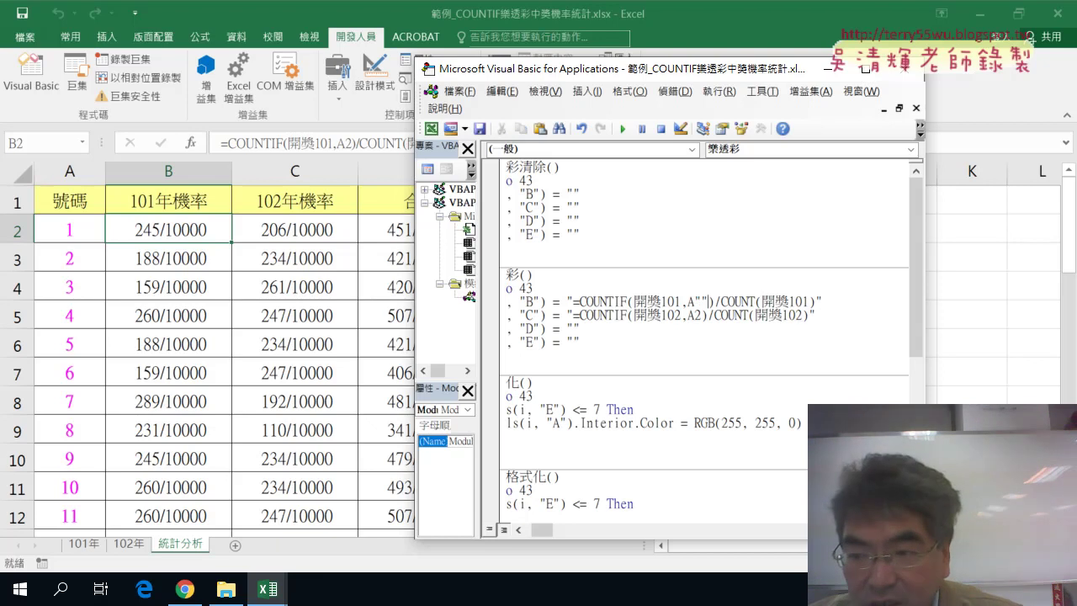
pyautogui.press('Left')
pyautogui.write('&&')
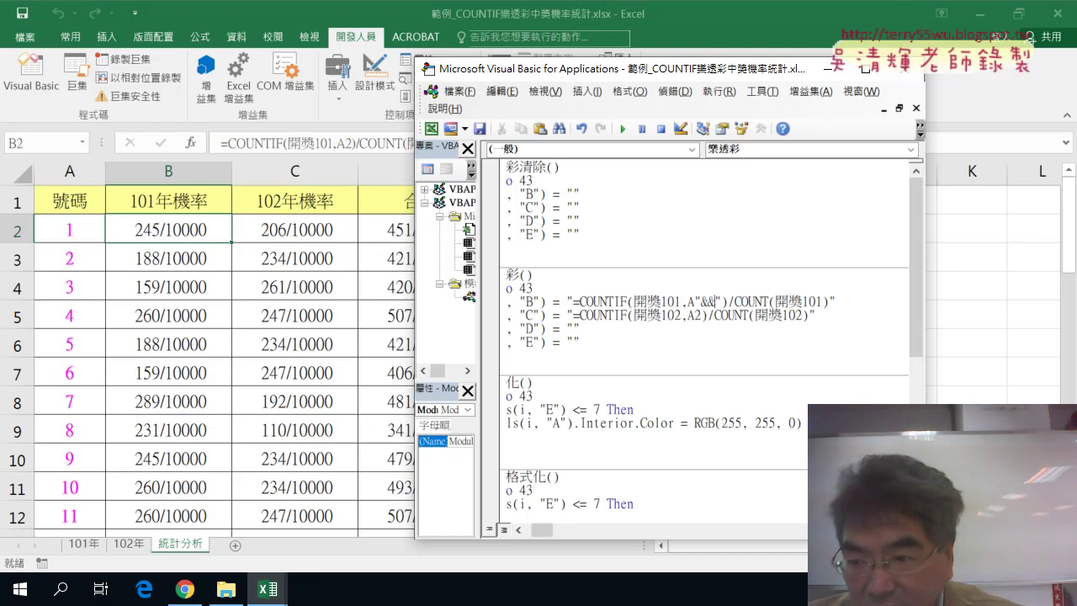
pyautogui.write('ㄞ')
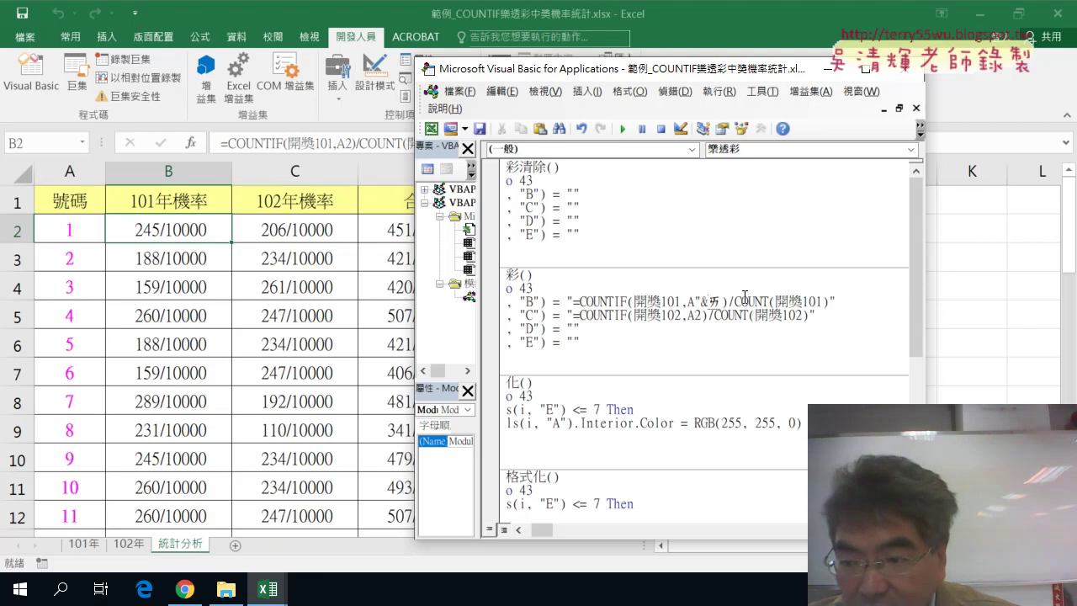
pyautogui.press('BackSpace')
pyautogui.write('i&')
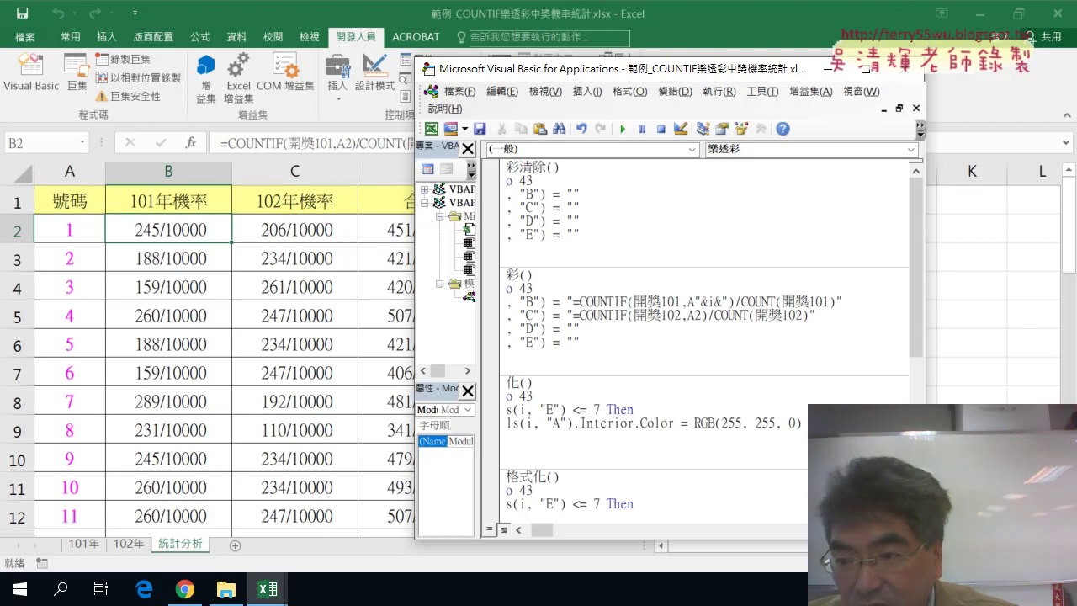
pyautogui.click(701, 303)
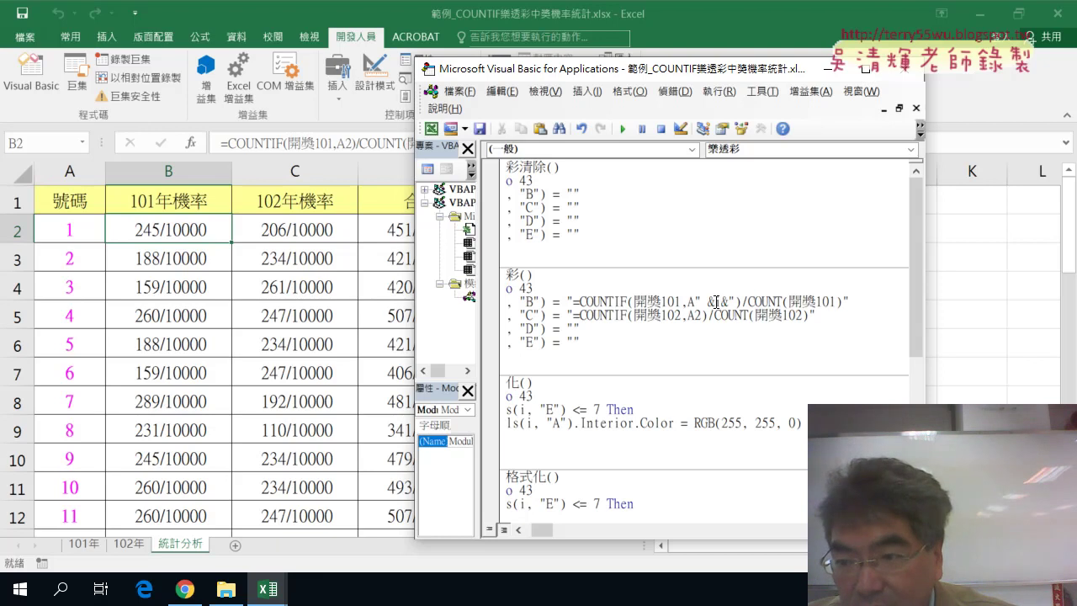
pyautogui.click(713, 301)
pyautogui.click(727, 301)
pyautogui.write('i')
pyautogui.click(741, 301)
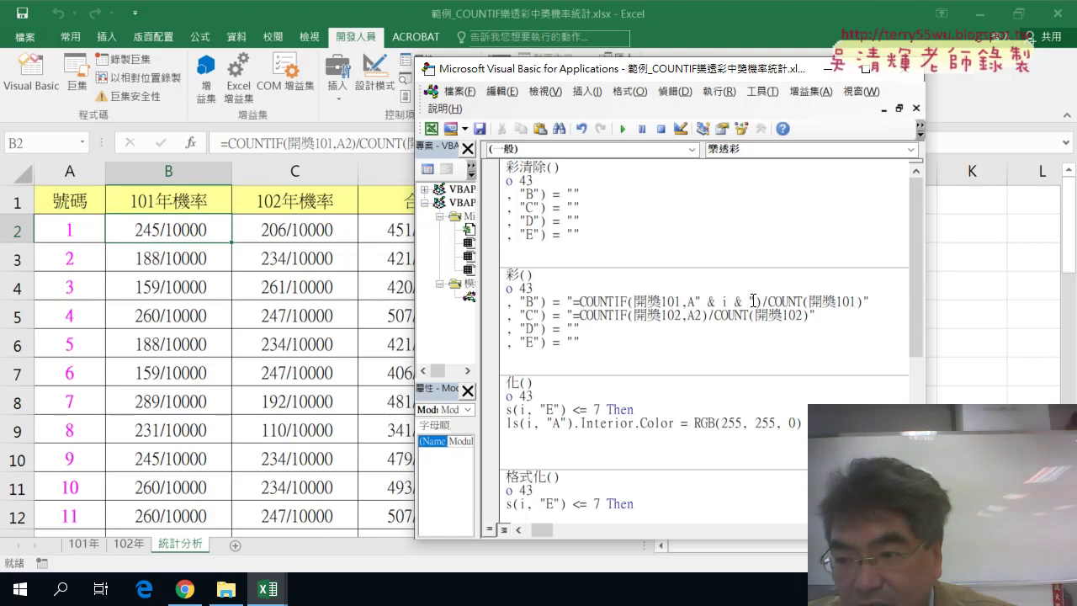
pyautogui.moveTo(753, 302)
pyautogui.mouseDown()
pyautogui.moveTo(704, 301)
pyautogui.moveTo(695, 315)
pyautogui.mouseUp()
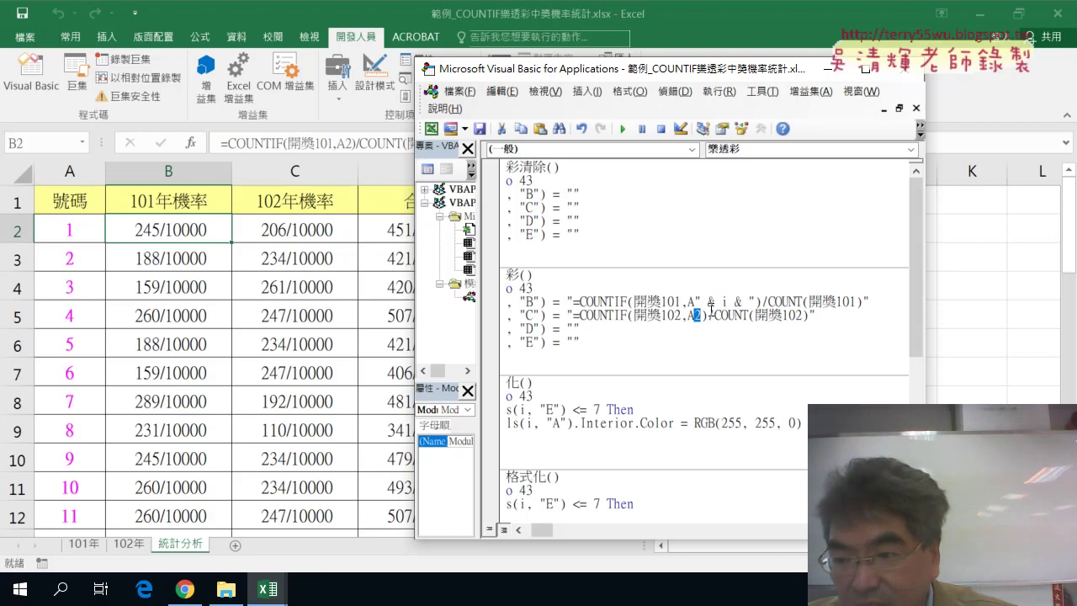
pyautogui.write('" & i & "')
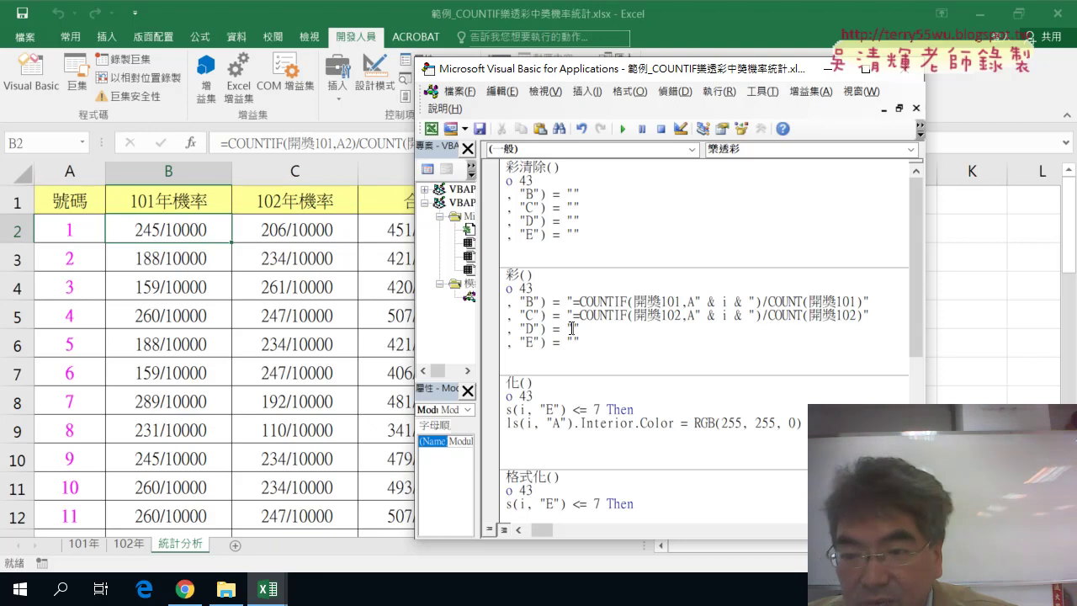
pyautogui.click(392, 228)
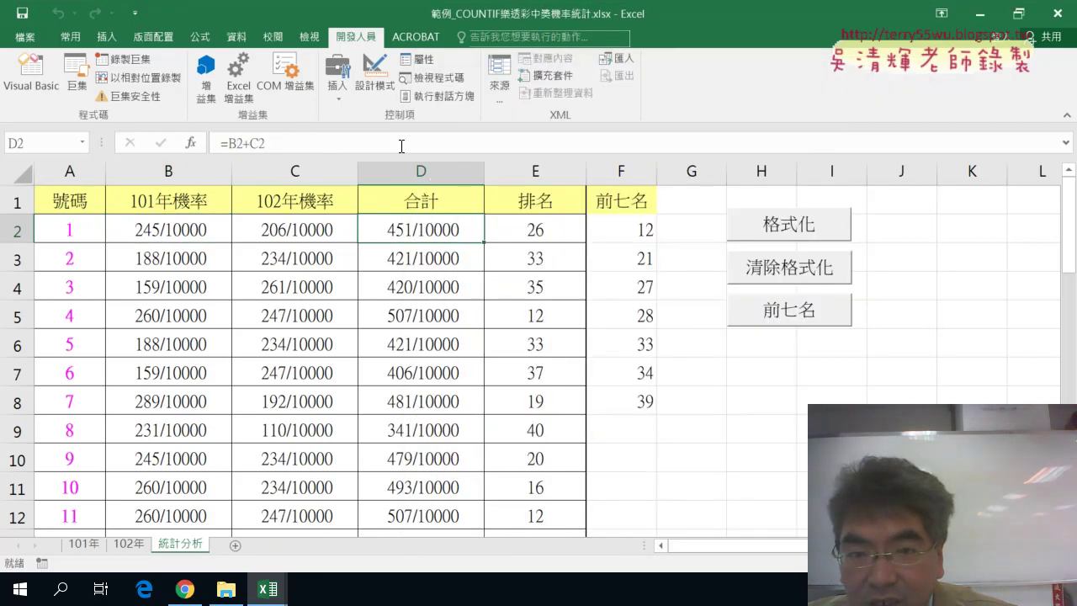
# Step: Copy D2's =B2+C2 formula for the macro's column D line
pyautogui.moveTo(397, 139); pyautogui.dragTo(185, 140)
pyautogui.click(131, 143)
pyautogui.moveTo(268, 589)
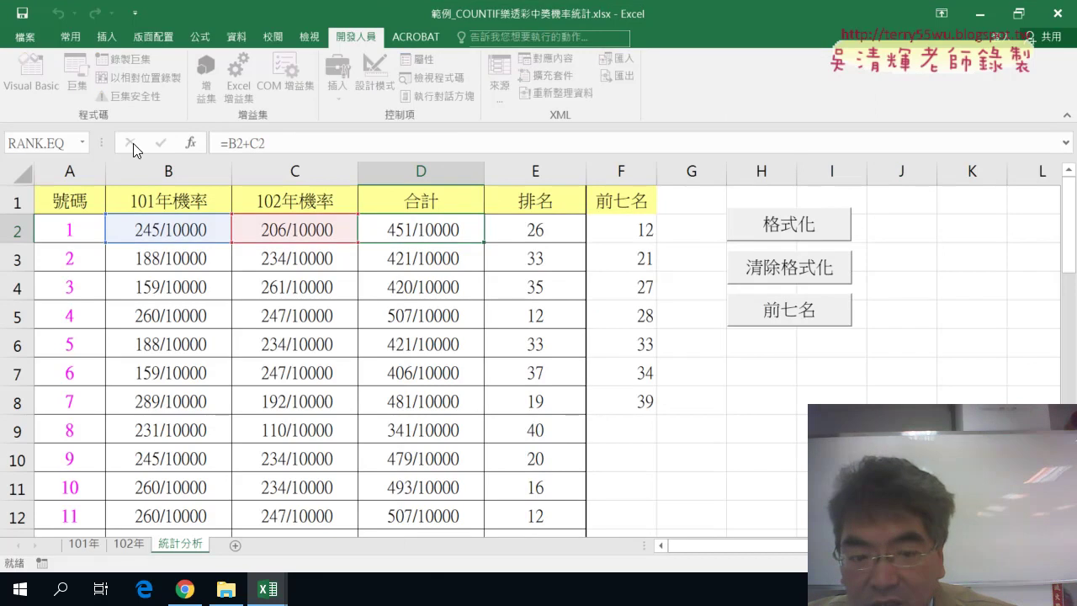
pyautogui.click(433, 532)
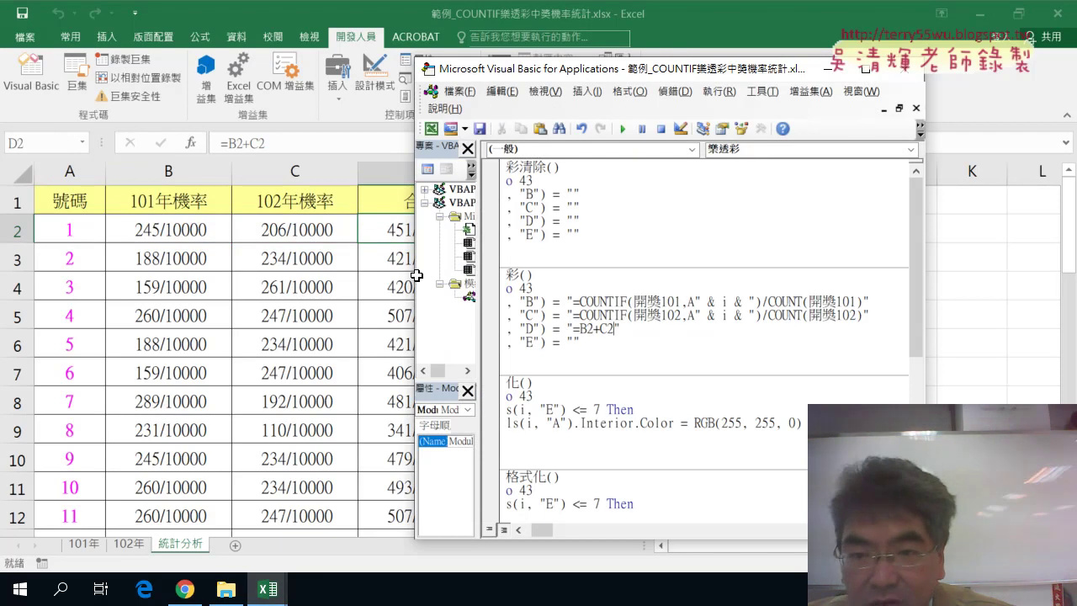
pyautogui.hotkey('alt', 'F11')
# Step: Put E2's =RANK.EQ(D2,D$2:D$43) formula into the macro's column E line
pyautogui.click(515, 231)
pyautogui.click(371, 143)
pyautogui.moveTo(370, 143); pyautogui.dragTo(194, 137)
pyautogui.hotkey('ctrl', 'c')
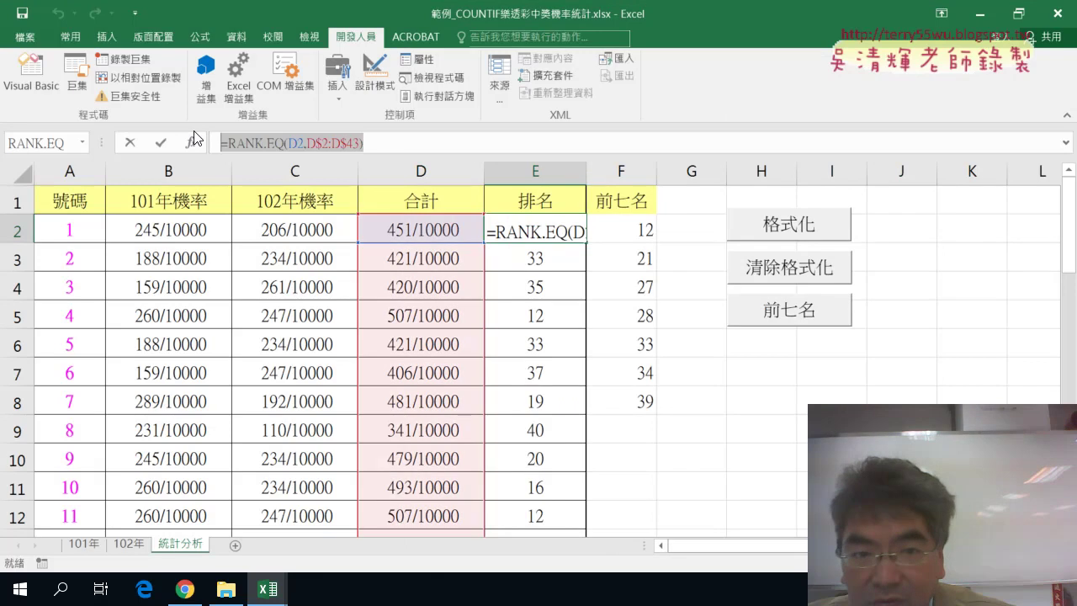
pyautogui.press('Right')
pyautogui.click(128, 144)
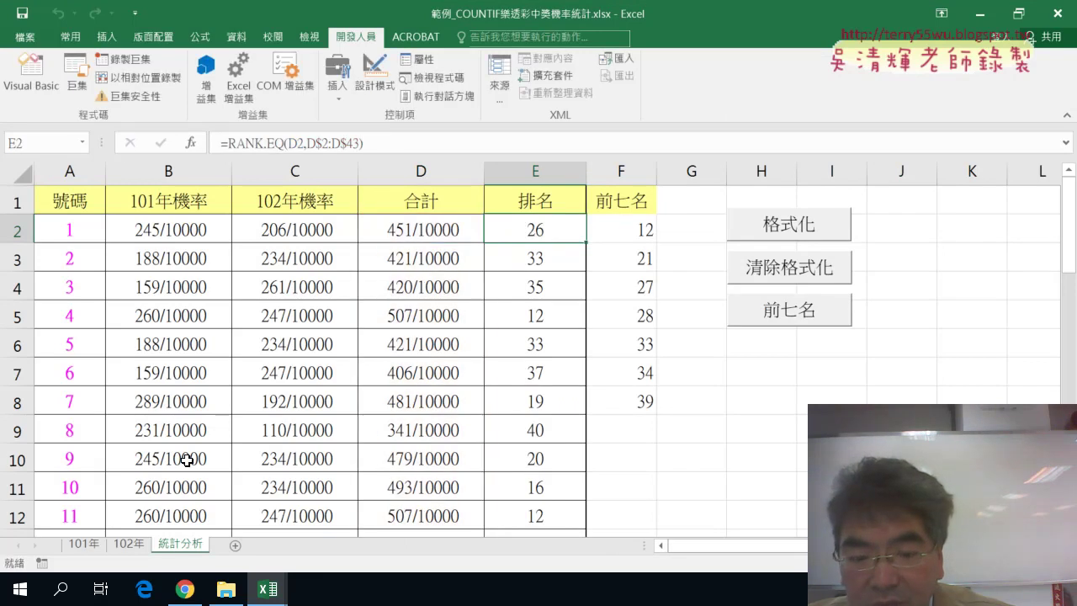
pyautogui.click(268, 589)
pyautogui.click(446, 518)
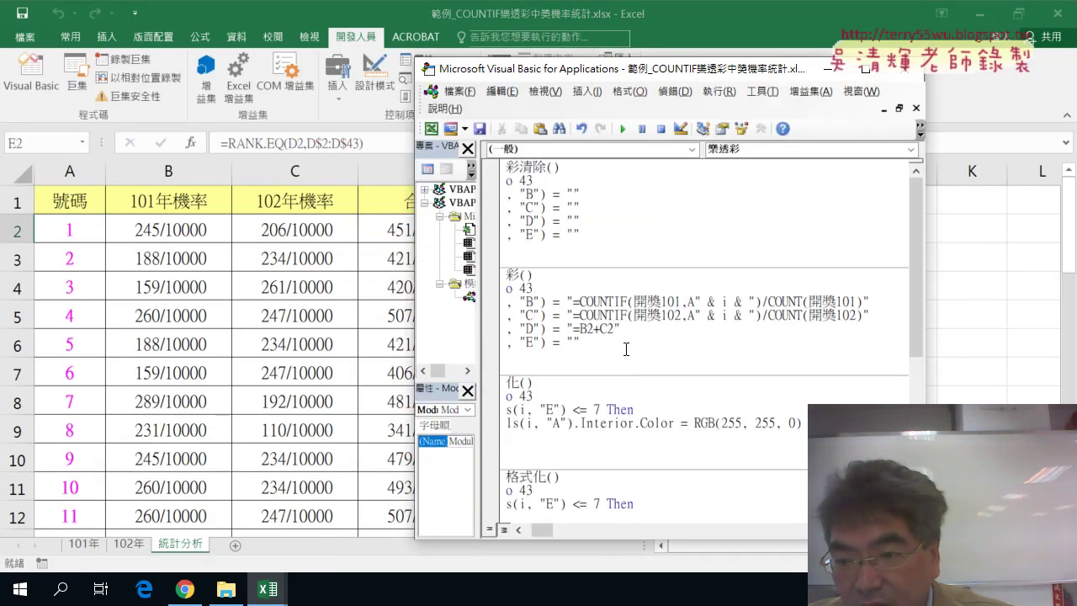
pyautogui.click(576, 340)
pyautogui.hotkey('ctrl', 'v')
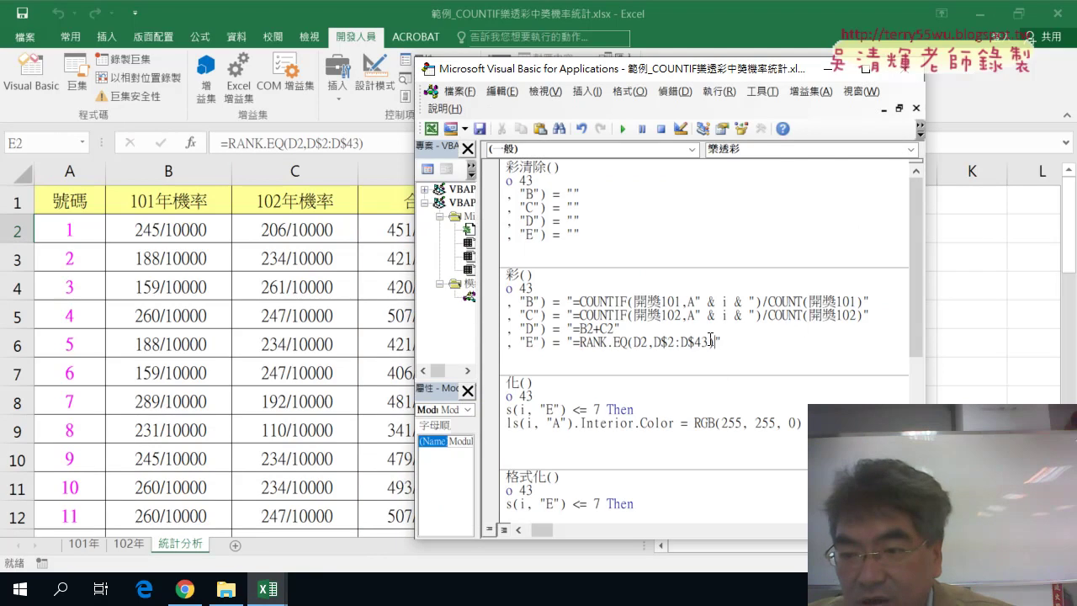
pyautogui.write(')')
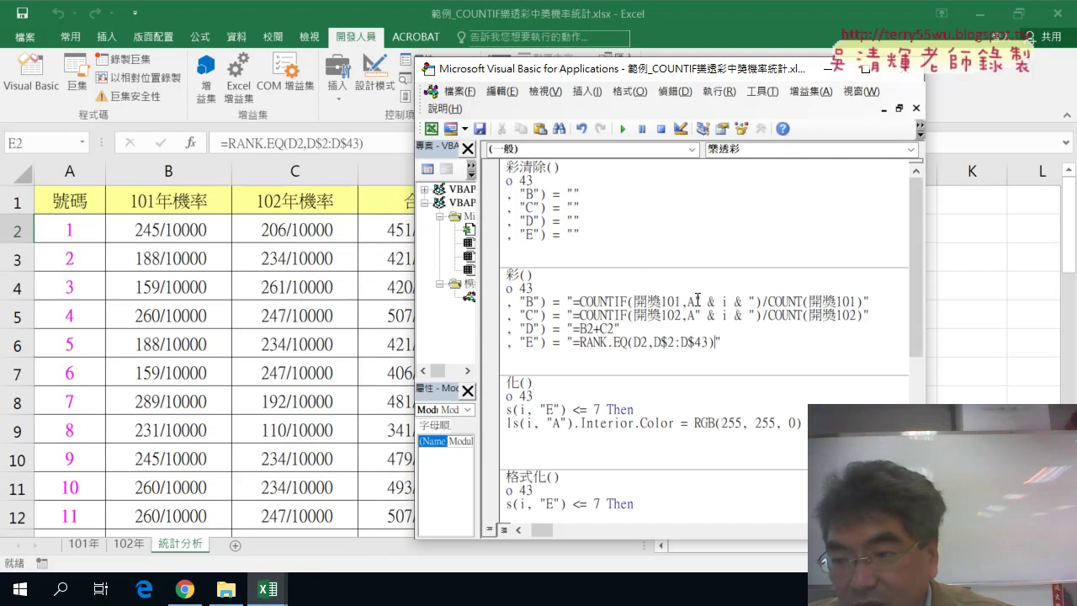
pyautogui.moveTo(695, 300); pyautogui.dragTo(744, 301)
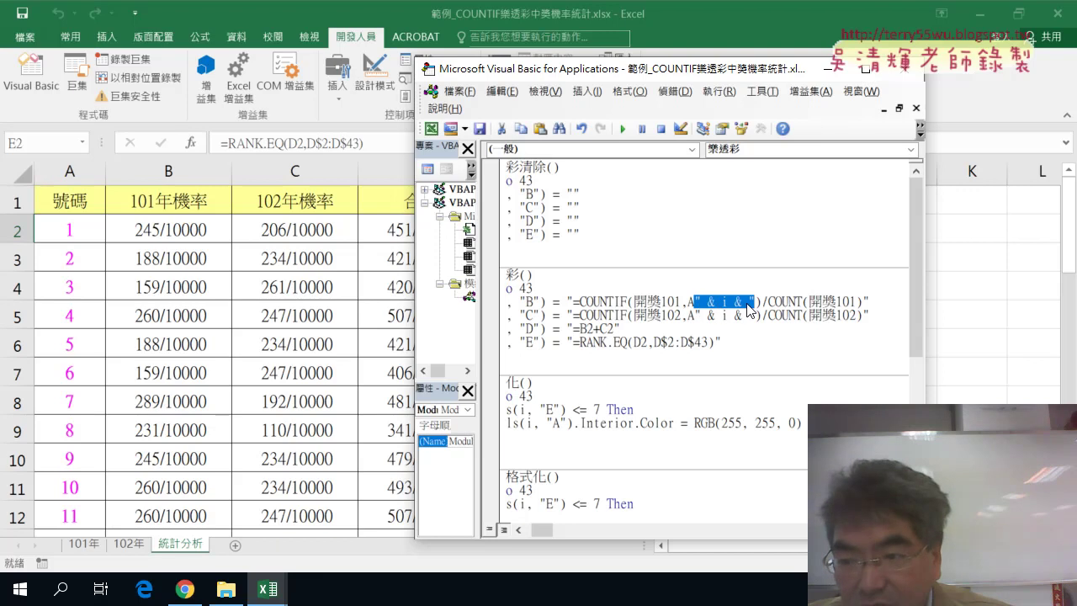
# Step: Replace the fixed row 2 in the D and E formulas with " & i & "
pyautogui.click(595, 327)
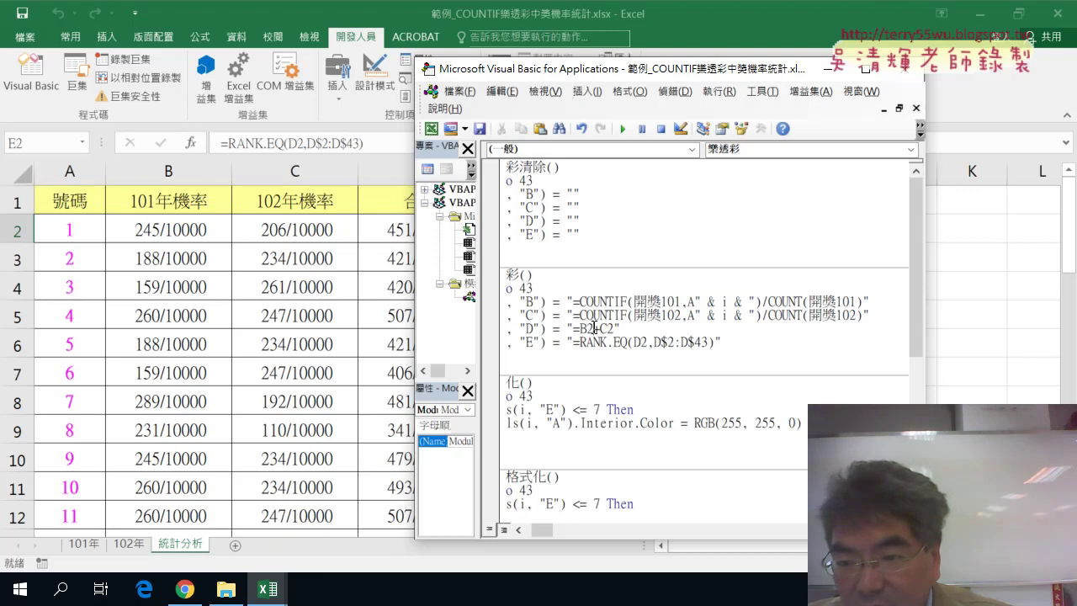
pyautogui.write('" & i & "')
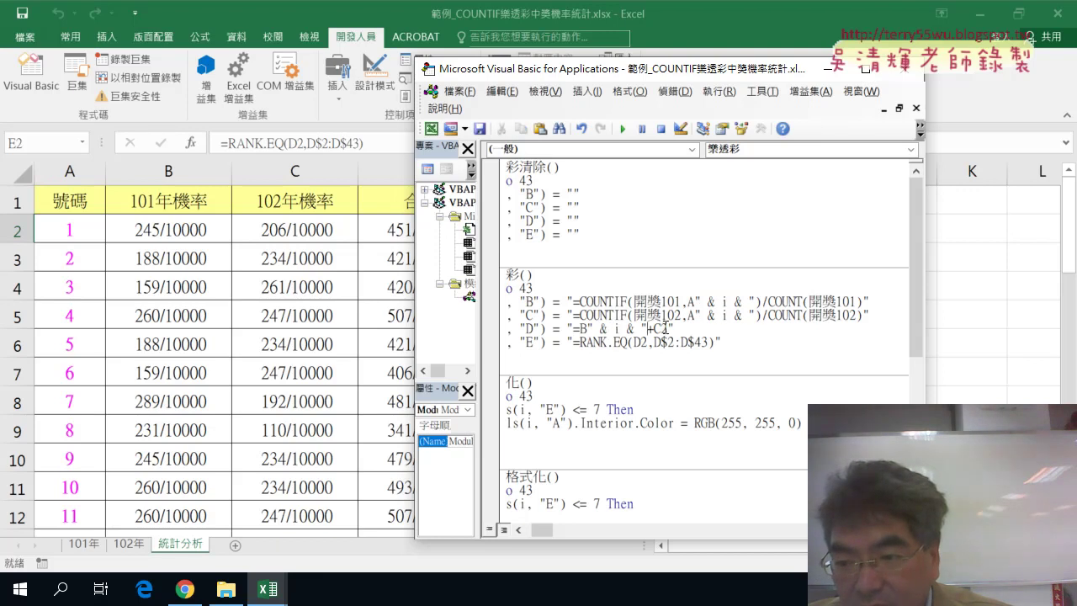
pyautogui.write('" & i & "')
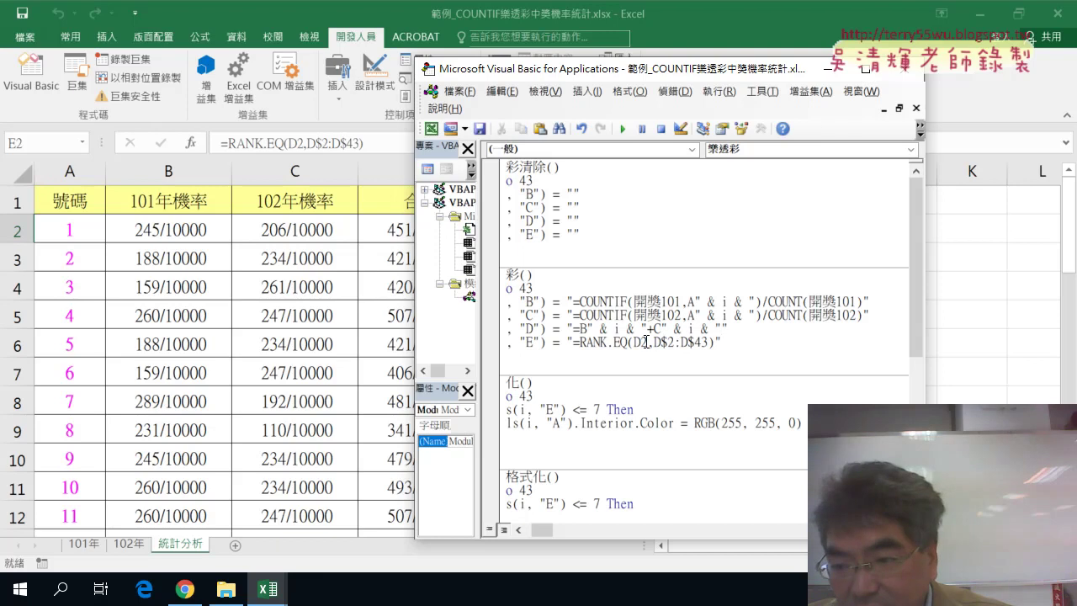
pyautogui.moveTo(644, 343); pyautogui.dragTo(650, 342)
pyautogui.write('" & i & "')
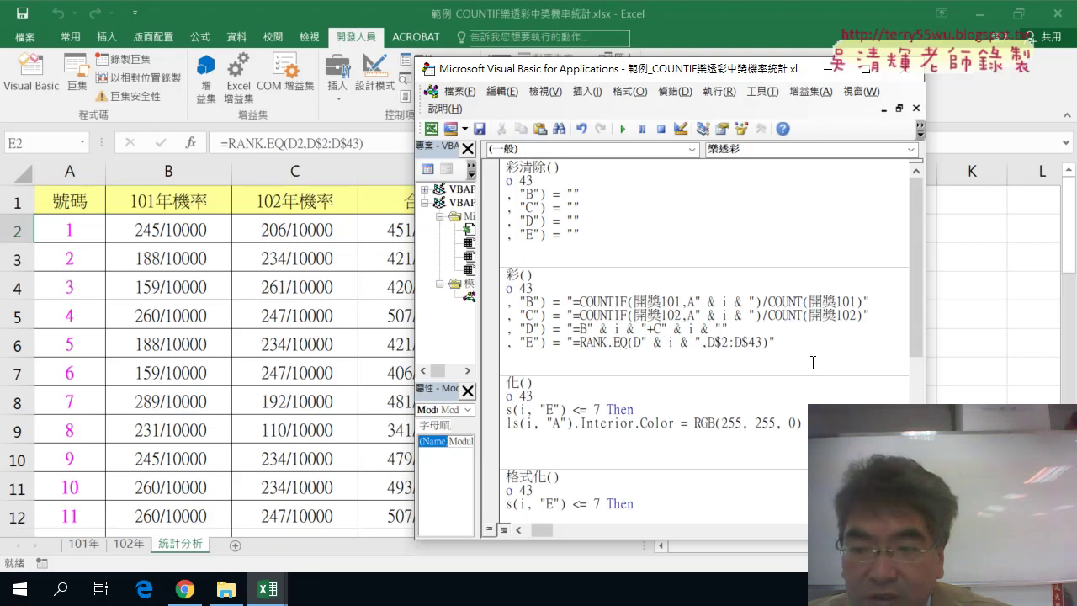
pyautogui.click(779, 422)
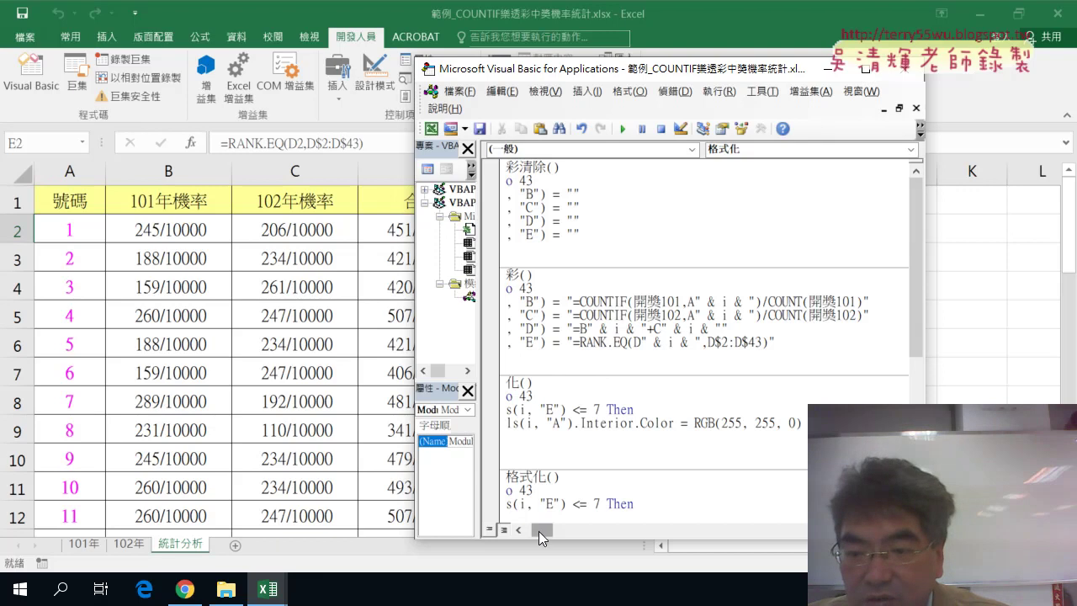
# Step: Run 樂透彩清除 to empty columns B–E, then run 樂透彩 to refill them
pyautogui.moveTo(539, 532); pyautogui.dragTo(512, 528)
pyautogui.click(564, 238)
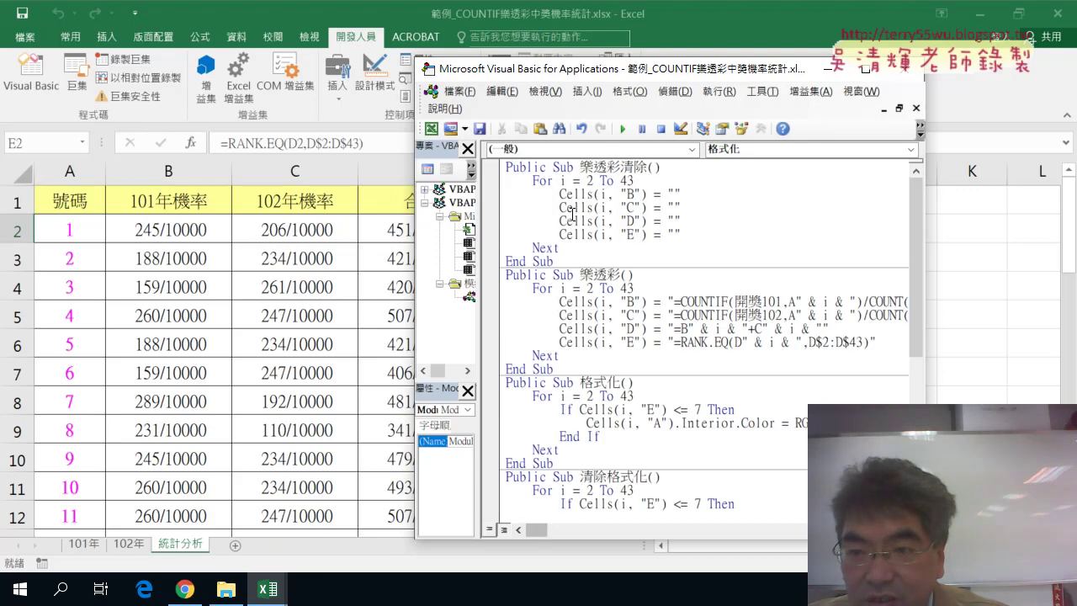
pyautogui.click(623, 129)
pyautogui.moveTo(606, 77); pyautogui.dragTo(763, 78)
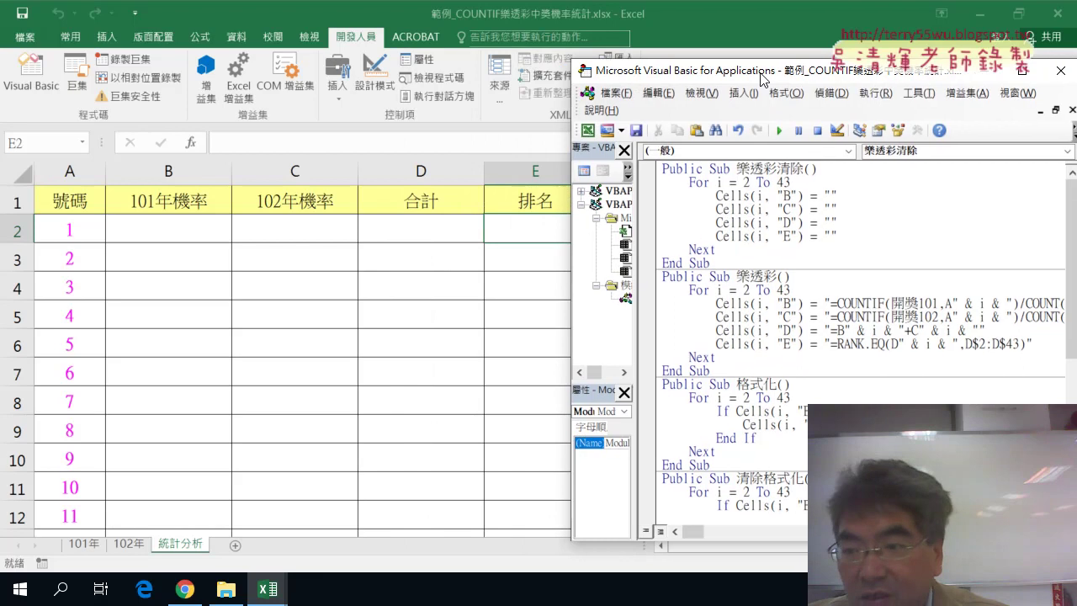
pyautogui.click(750, 325)
pyautogui.click(780, 131)
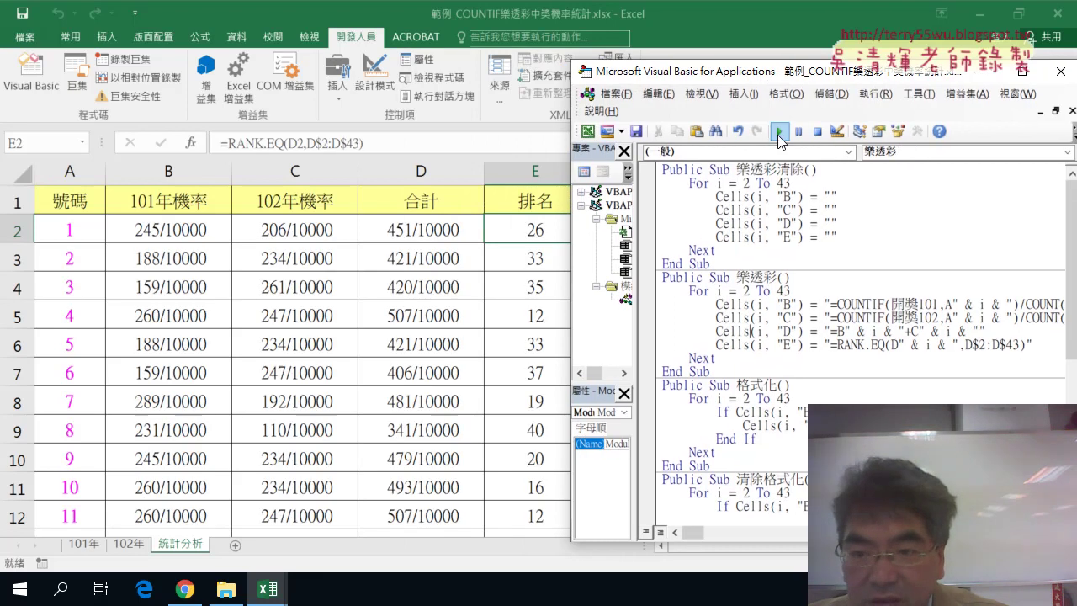
pyautogui.click(511, 279)
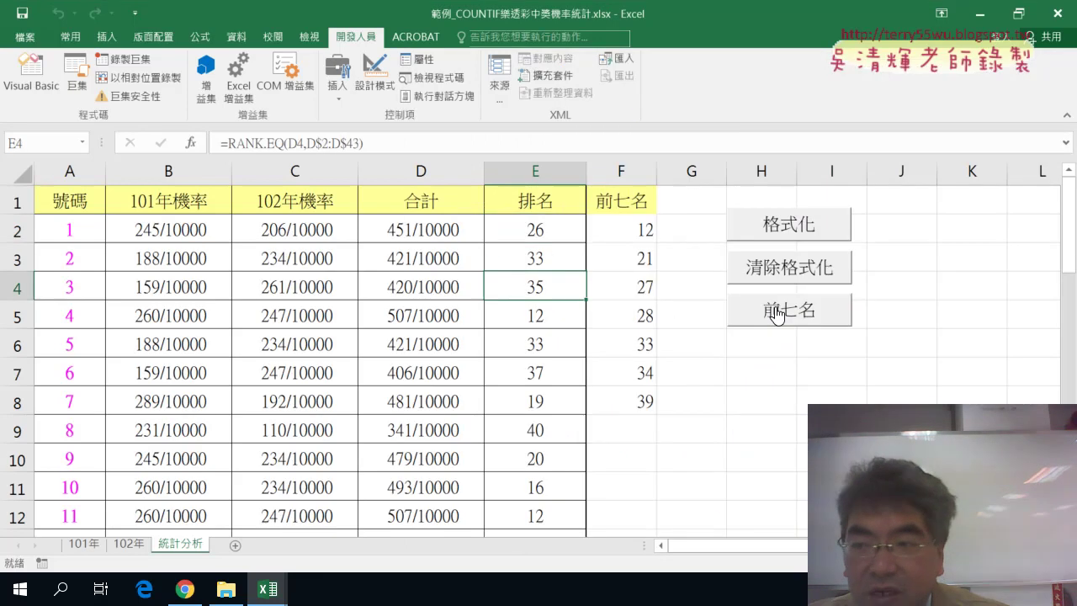
# Step: Place one copy of the 格式化 button under 前七名, deleting the extra copy
pyautogui.keyDown('ctrl'); pyautogui.click(793, 221); pyautogui.keyUp('ctrl')
pyautogui.rightClick(793, 222)
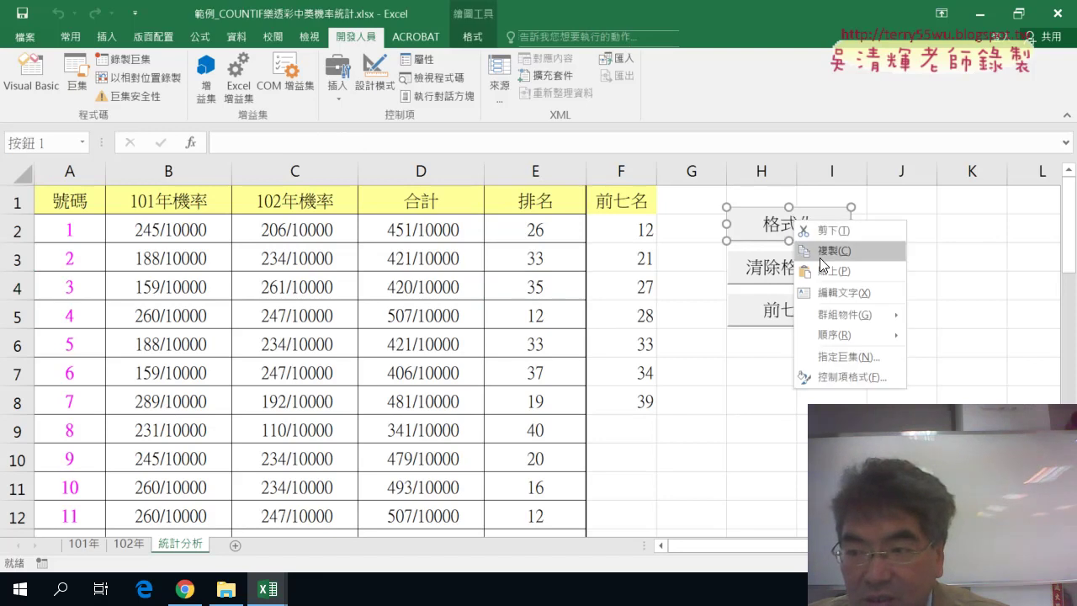
pyautogui.press('Escape')
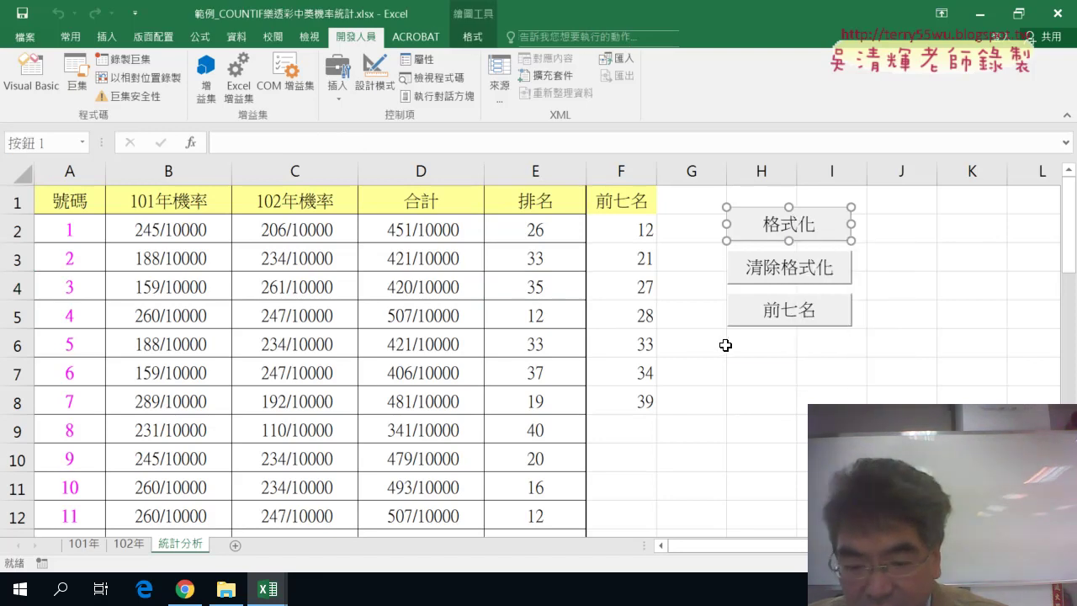
pyautogui.click(739, 342)
pyautogui.hotkey('ctrl', 'v')
pyautogui.click(741, 399)
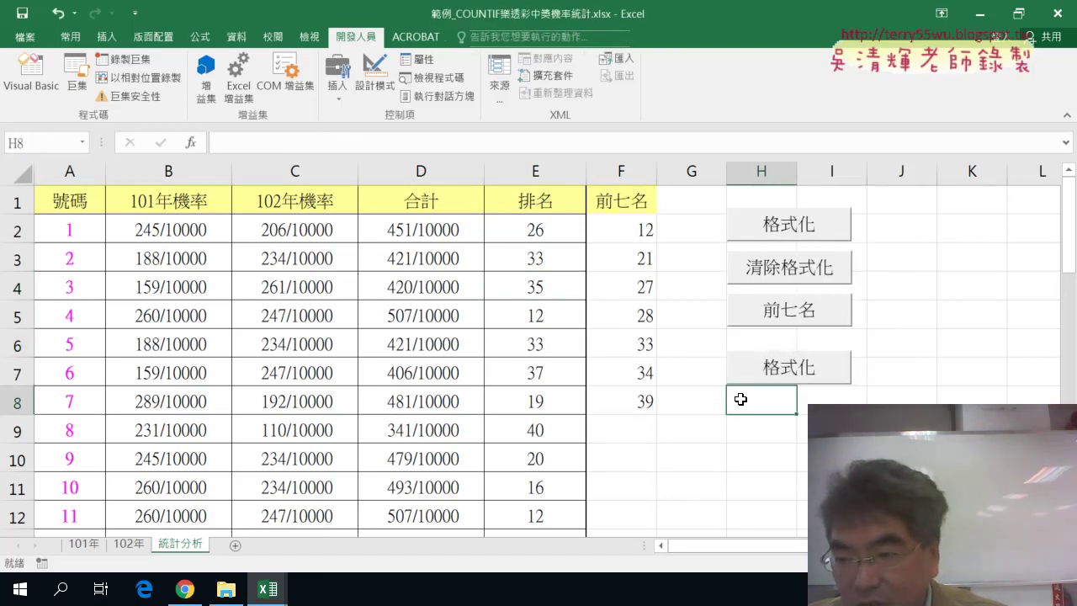
pyautogui.hotkey('ctrl', 'v')
pyautogui.rightClick(768, 371)
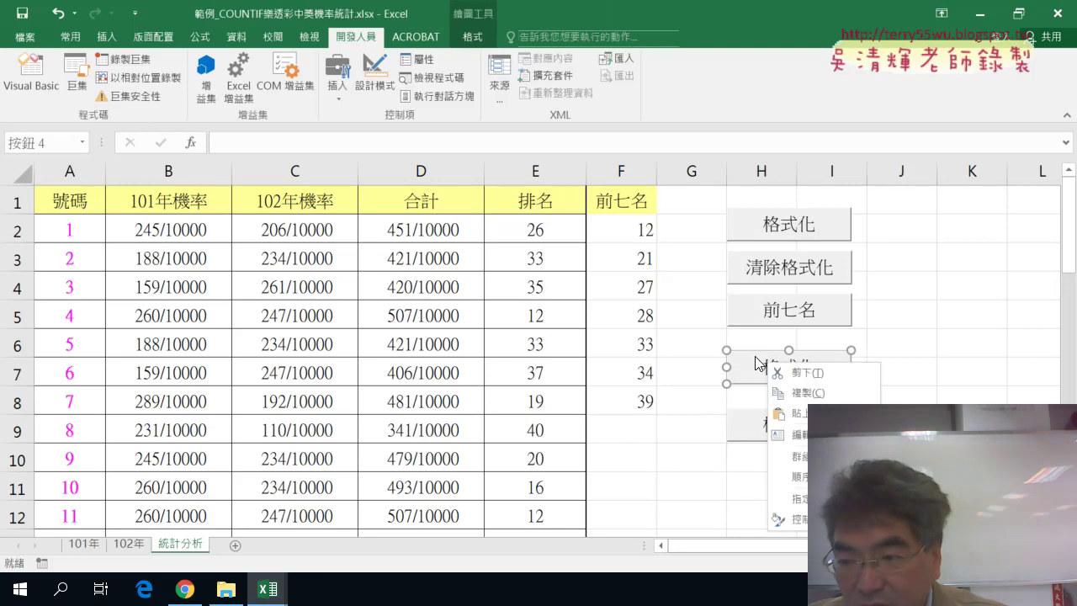
pyautogui.click(762, 371)
pyautogui.moveTo(764, 383); pyautogui.dragTo(764, 370)
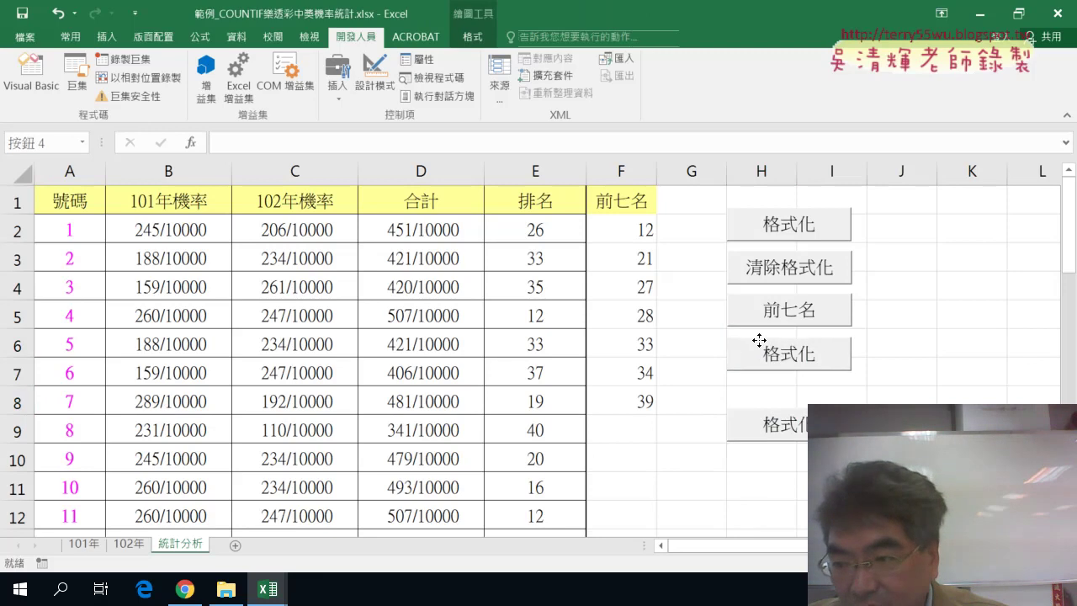
pyautogui.rightClick(762, 425)
pyautogui.click(758, 421)
pyautogui.moveTo(757, 415); pyautogui.dragTo(758, 384)
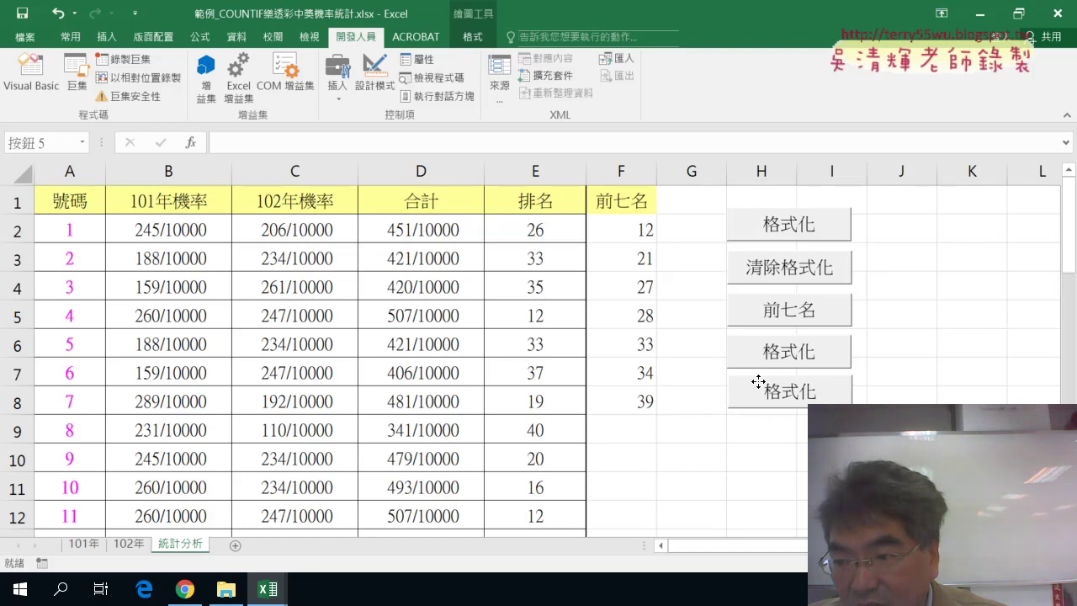
pyautogui.keyDown('ctrl'); pyautogui.click(783, 389); pyautogui.keyUp('ctrl')
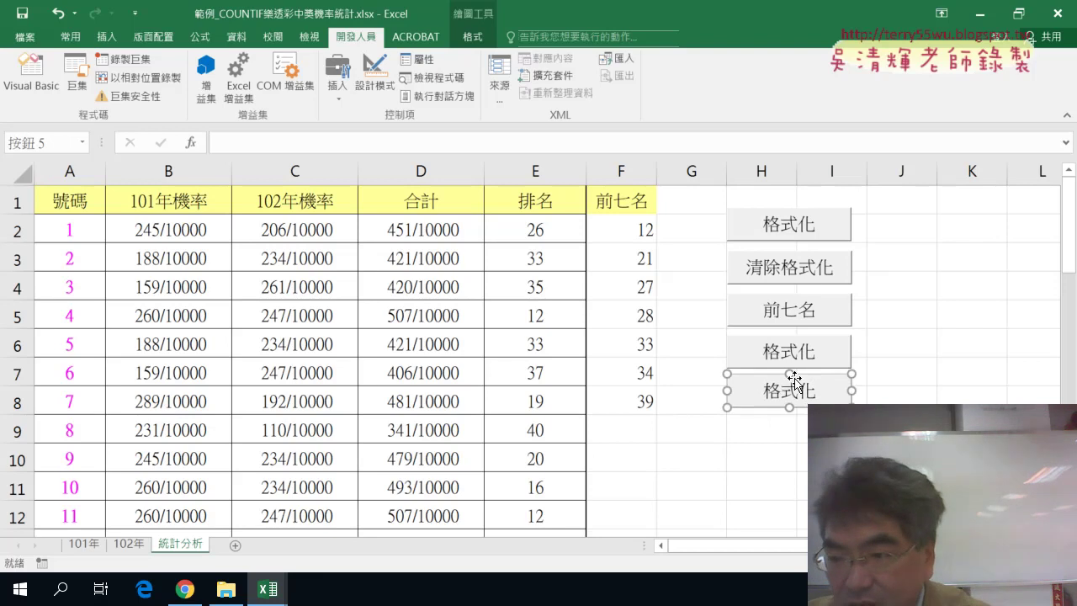
pyautogui.press('Delete')
# Step: Paste a copy of the 清除格式化 button below the new 格式化 copy
pyautogui.rightClick(799, 271)
pyautogui.press('Escape')
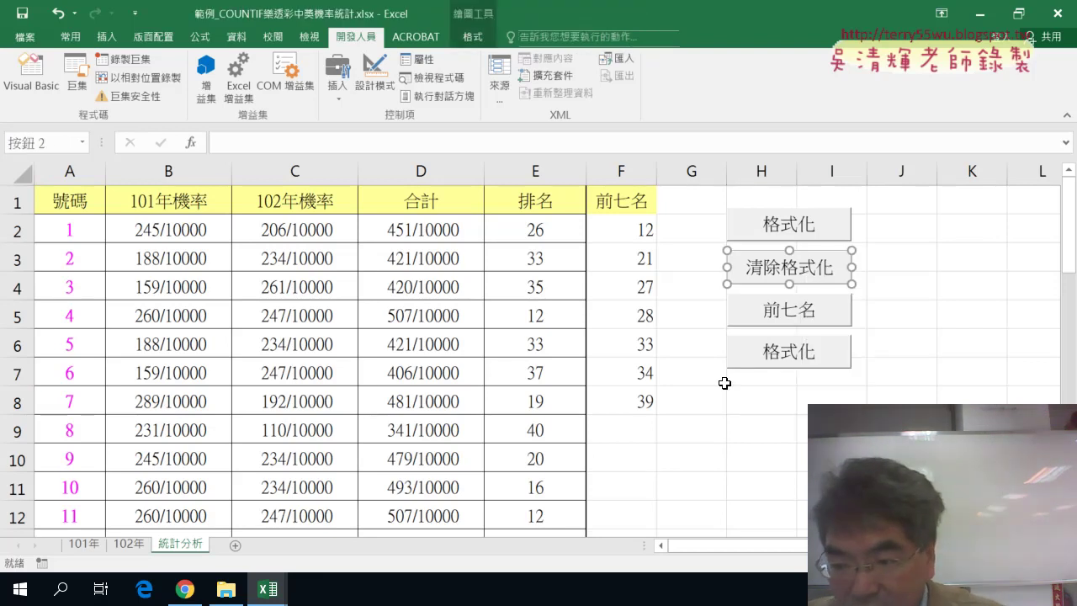
pyautogui.click(730, 379)
pyautogui.hotkey('ctrl', 'v')
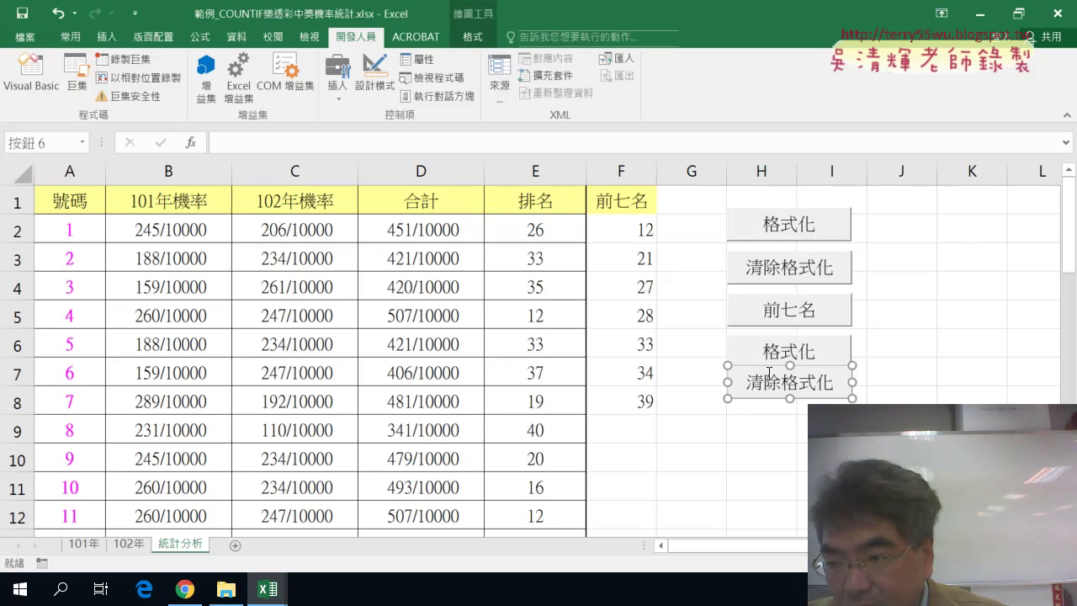
pyautogui.moveTo(768, 368); pyautogui.dragTo(769, 375)
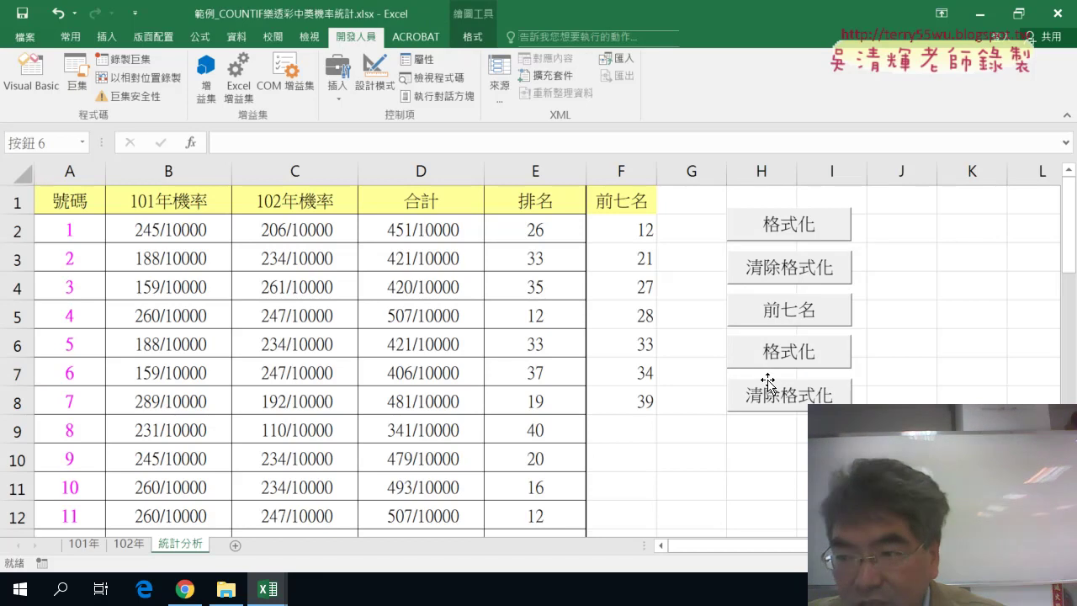
# Step: Open the 指定巨集 (Assign Macro) dialog for the top button
pyautogui.rightClick(791, 226)
pyautogui.click(915, 277)
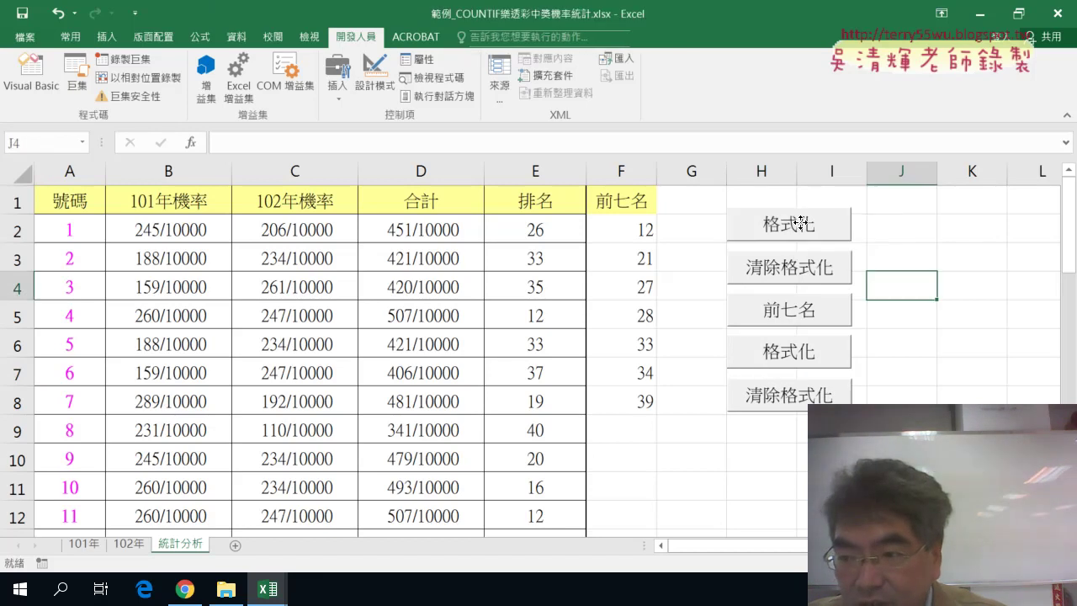
pyautogui.rightClick(749, 221)
pyautogui.click(832, 355)
# Step: Assign the 樂透彩 macro to the top button and caption it 樂透彩
pyautogui.click(699, 285)
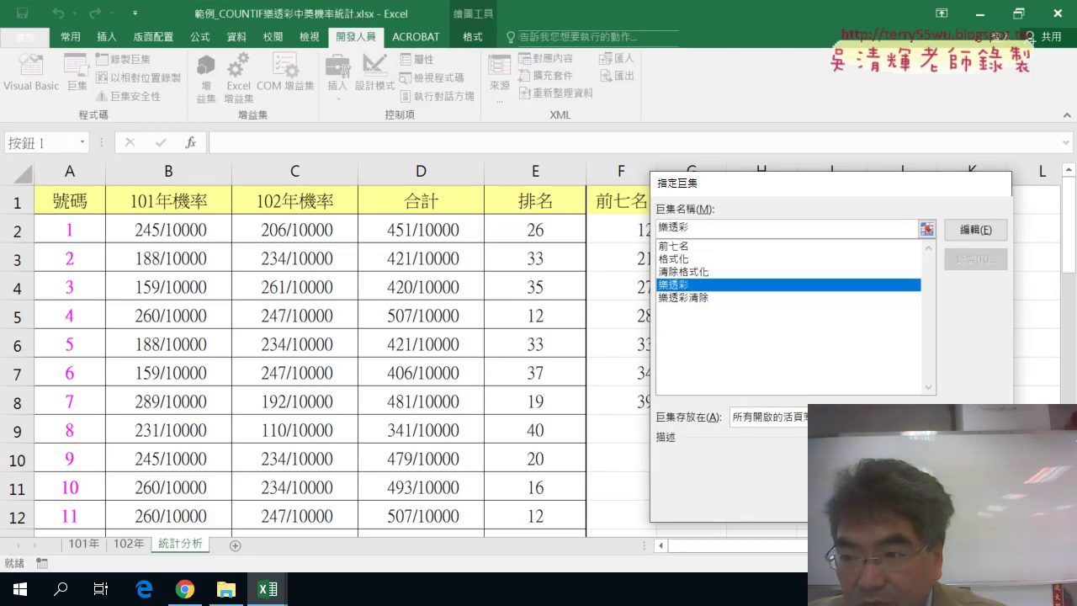
pyautogui.press('Return')
pyautogui.press('BackSpace')
pyautogui.press('BackSpace')
pyautogui.press('BackSpace')
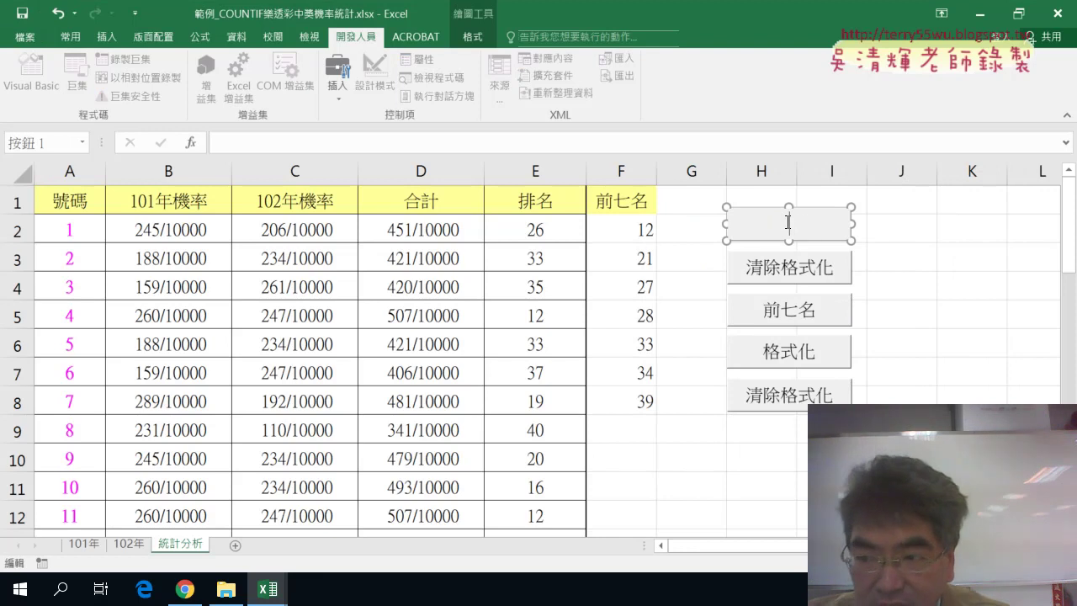
pyautogui.write('樂透彩')
# Step: Assign the 樂透彩清除 macro to the second (清除格式化) button
pyautogui.rightClick(804, 252)
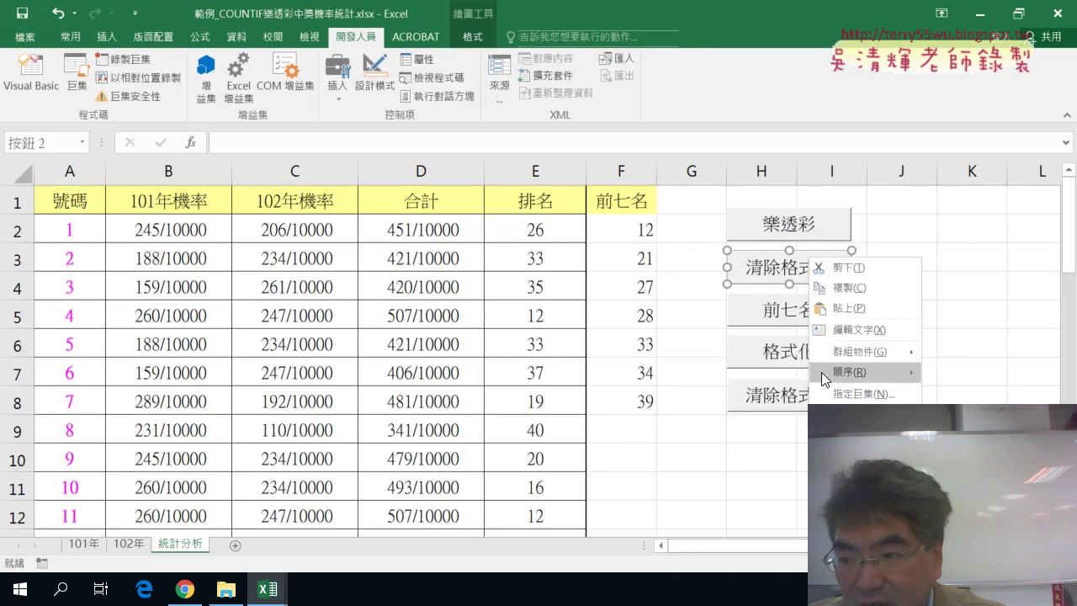
pyautogui.click(822, 372)
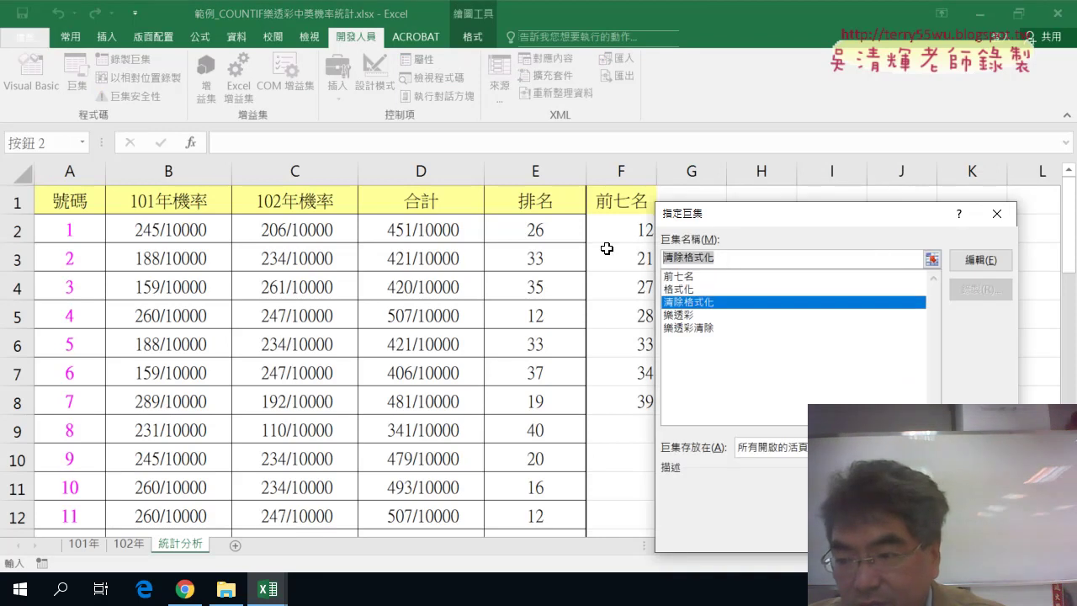
pyautogui.press('Return')
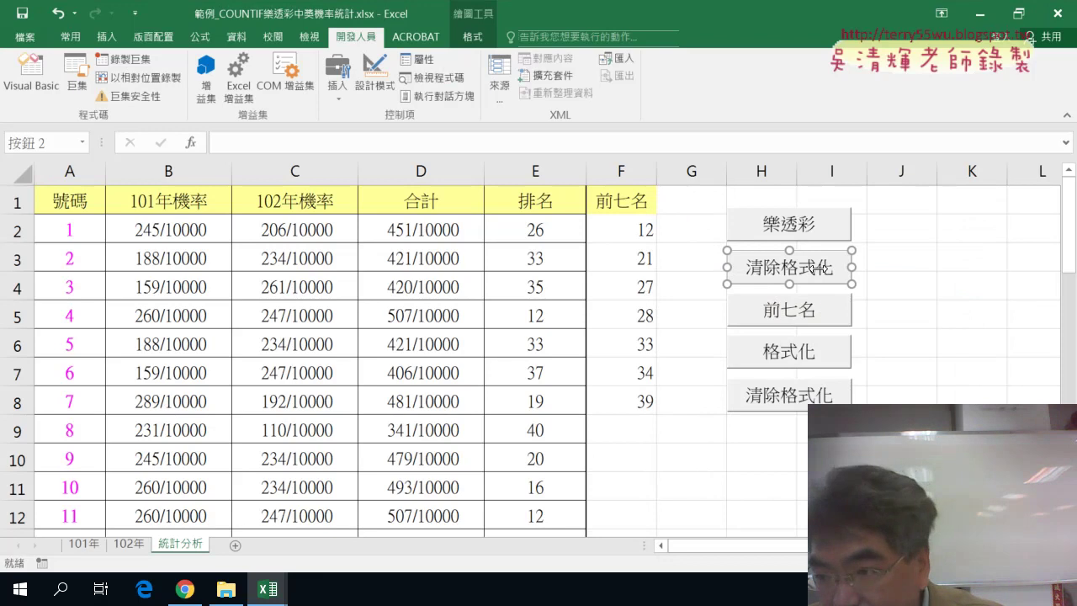
pyautogui.rightClick(804, 261)
pyautogui.click(825, 378)
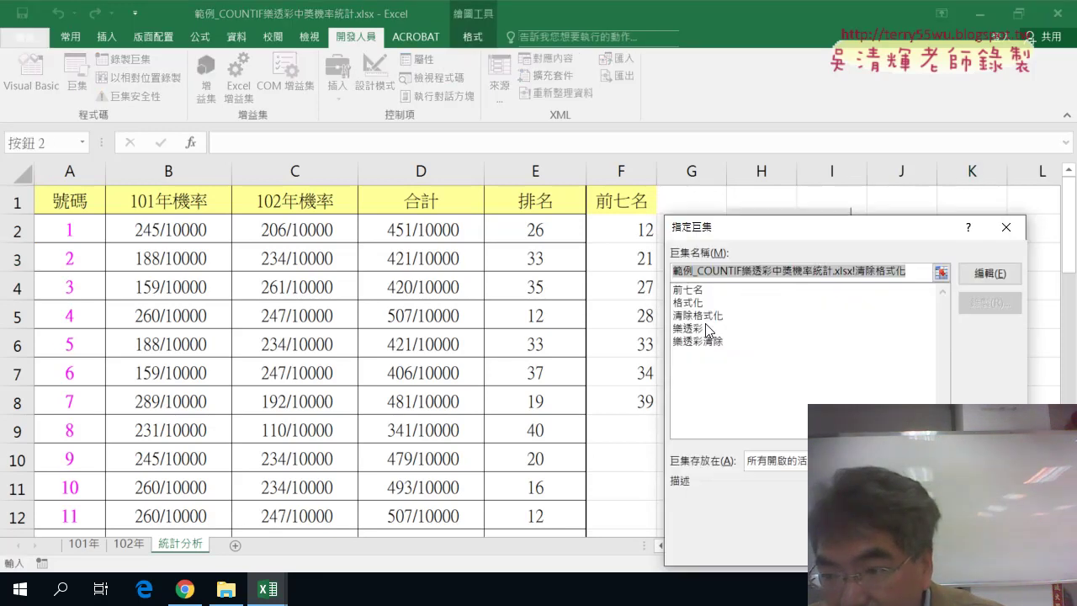
pyautogui.press('Return')
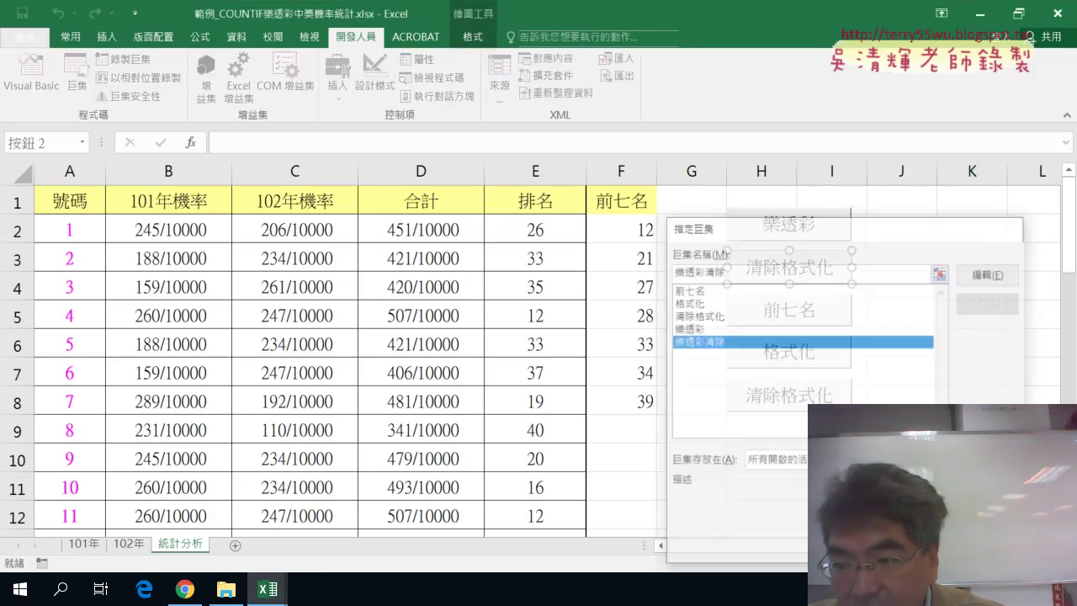
# Step: Caption the second button 樂透彩清除, then test both buttons on columns B–E
pyautogui.click(749, 268)
pyautogui.press('Delete')
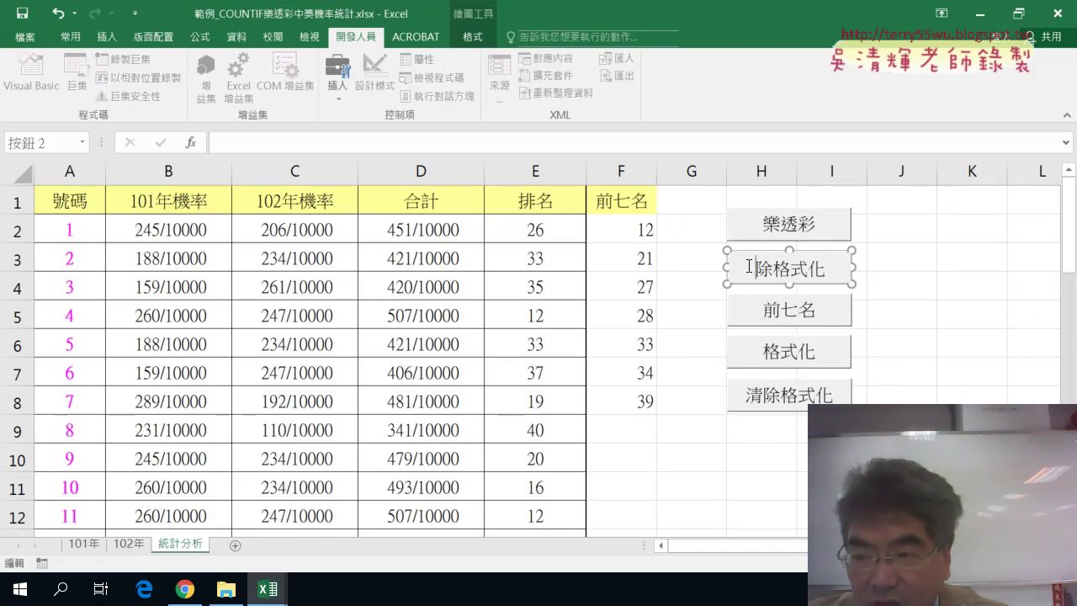
pyautogui.press('Delete')
pyautogui.press('Delete')
pyautogui.press('Delete')
pyautogui.write('樂透彩清除')
pyautogui.click(943, 340)
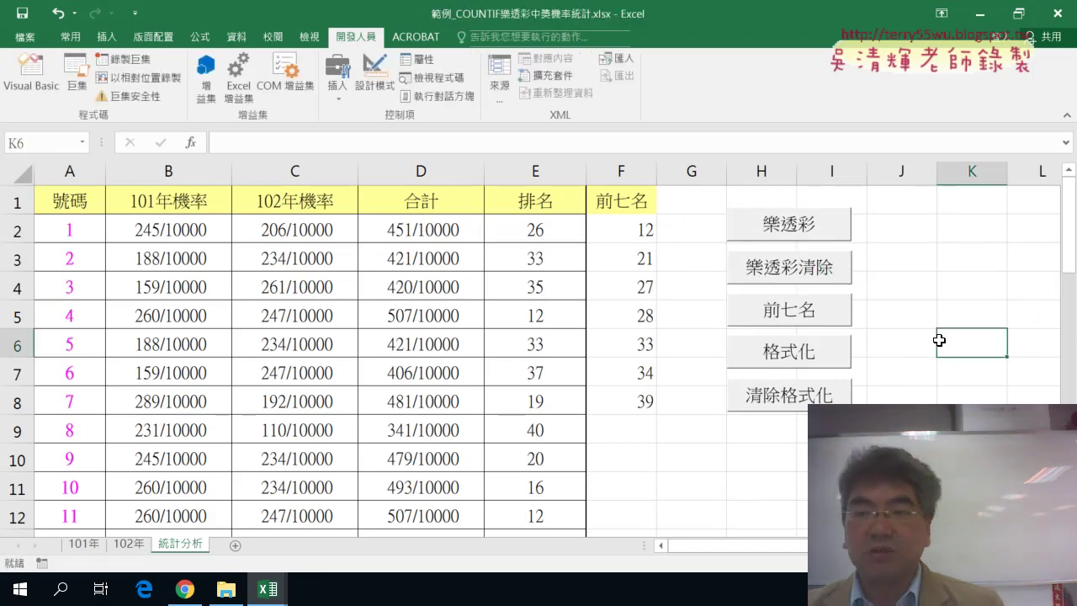
pyautogui.click(794, 269)
pyautogui.click(741, 223)
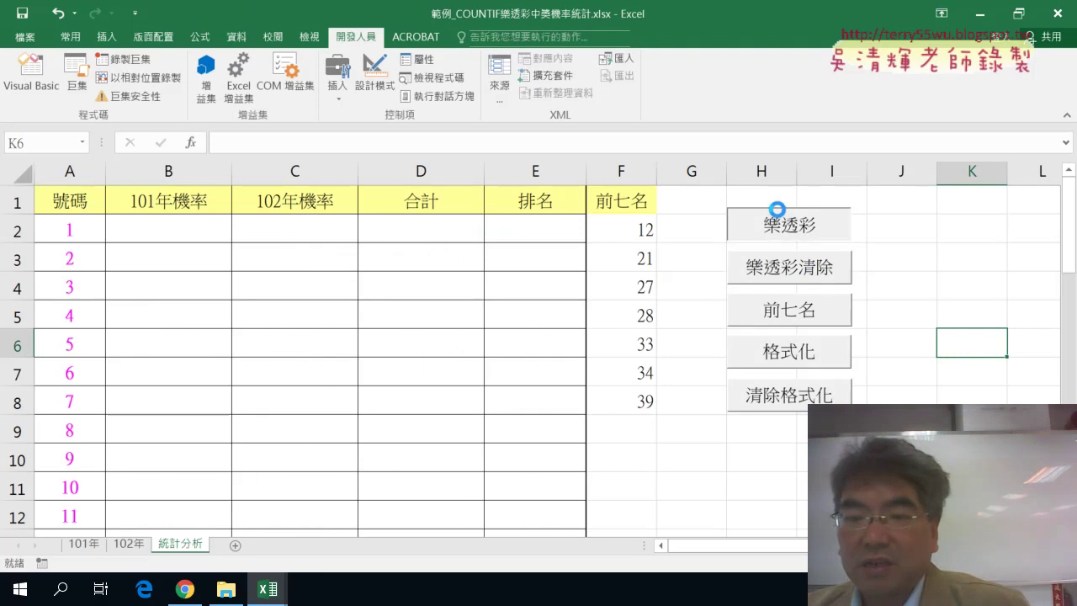